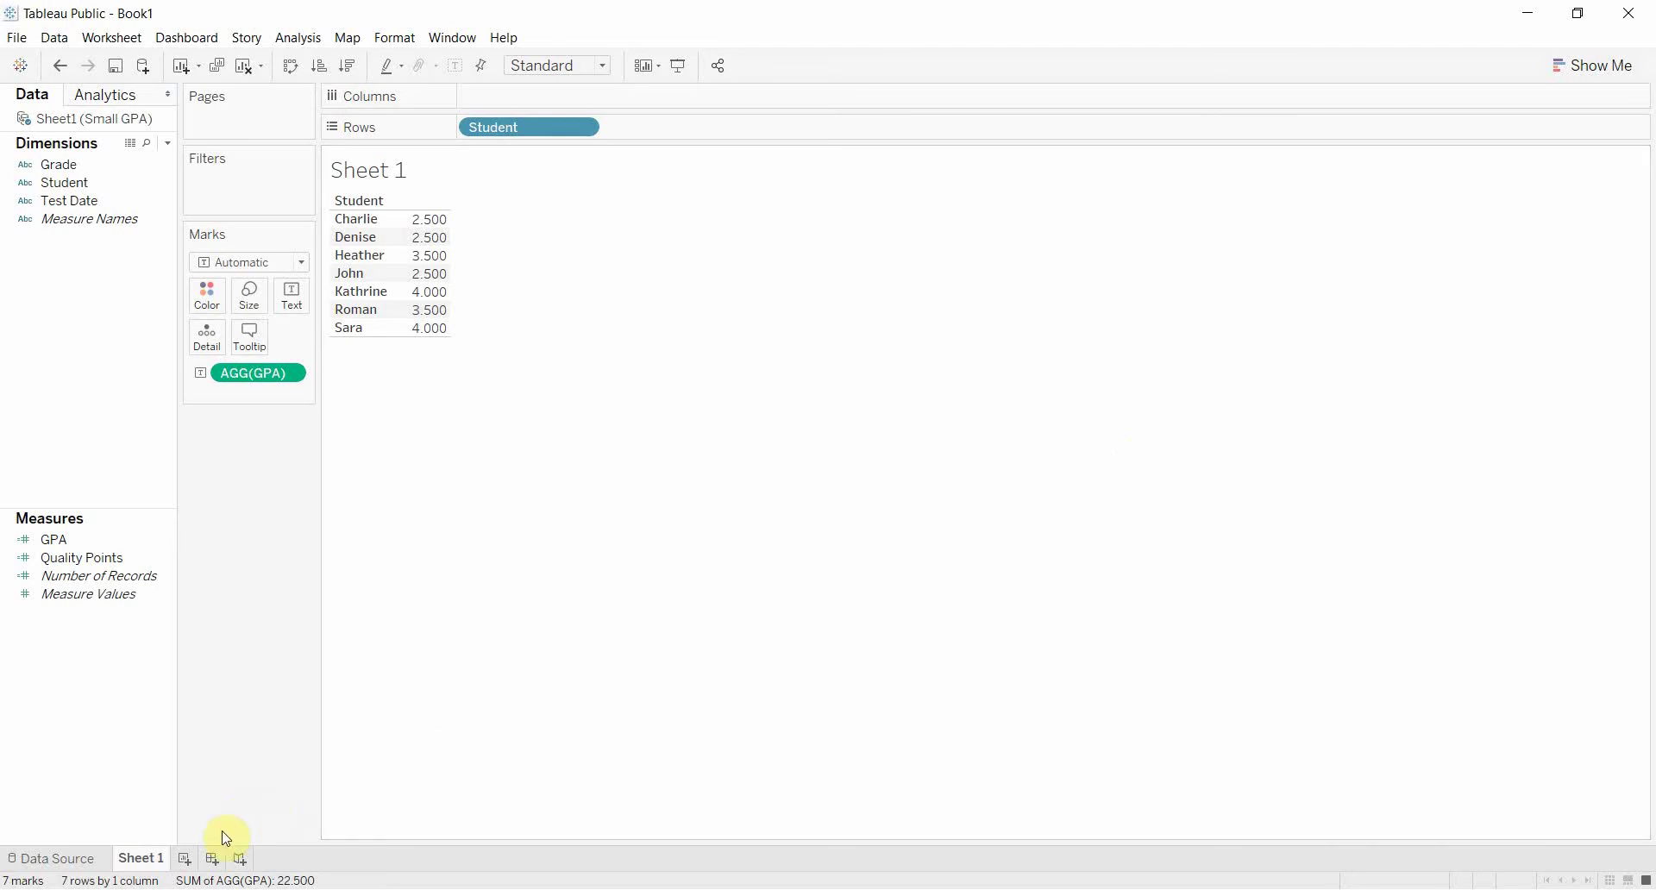
Create Sheet 2 and put Test Date on Rows, listing 10/13/2017 and 10/20/2017 as text.
{"action": "left_click", "coordinate": [185, 858]}
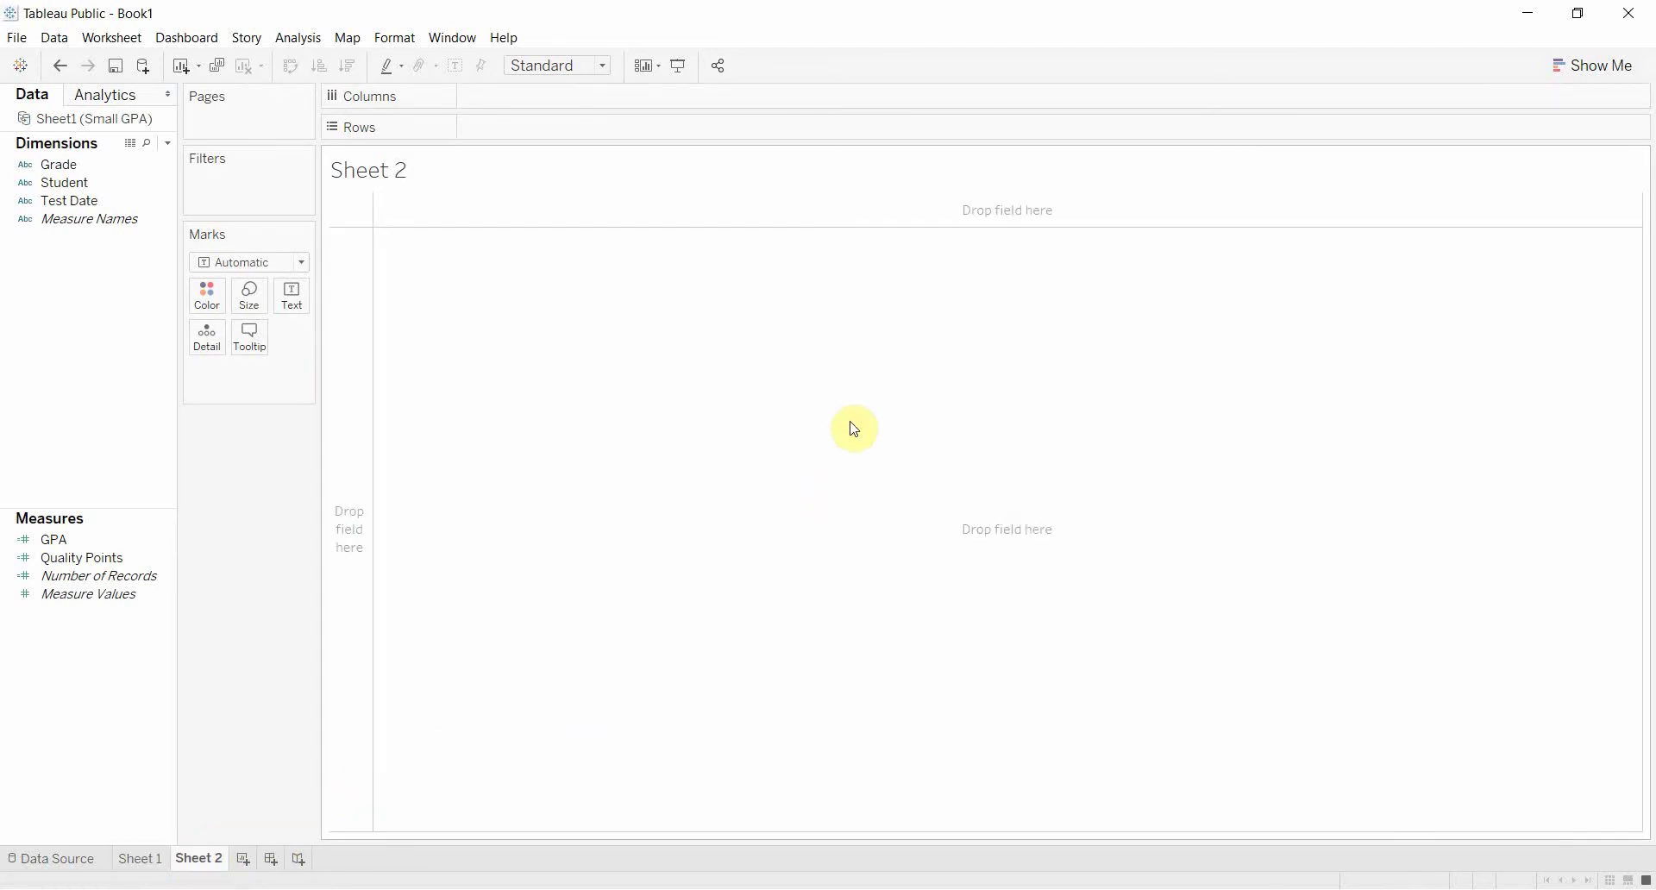
{"action": "left_click", "coordinate": [73, 204]}
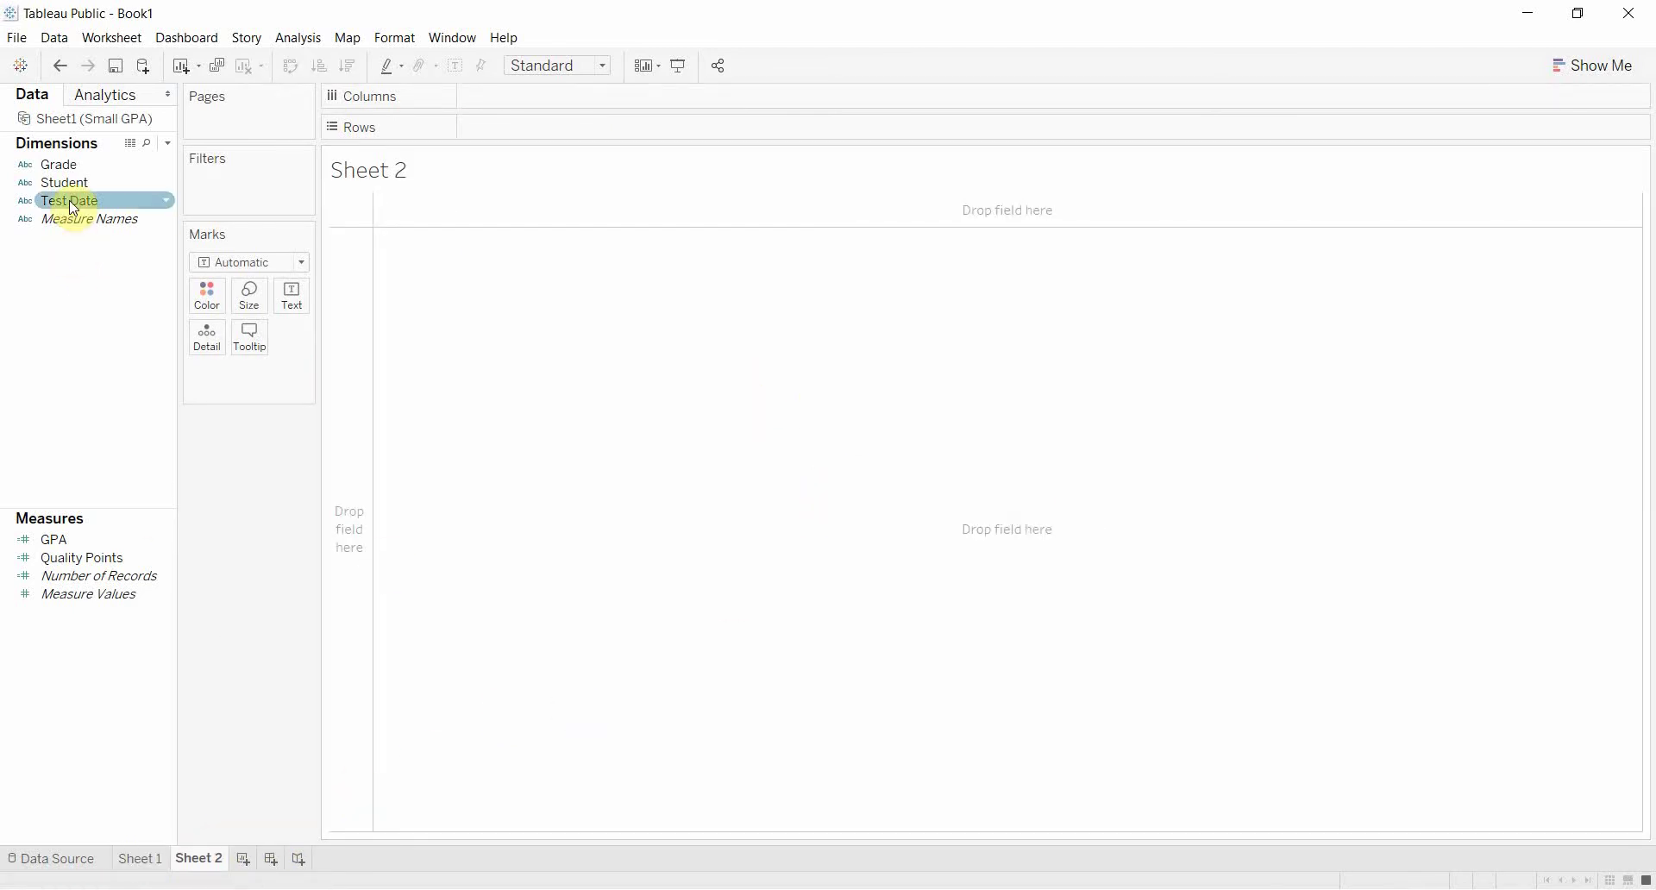
{"action": "left_click_drag", "start_coordinate": [74, 209], "coordinate": [542, 127]}
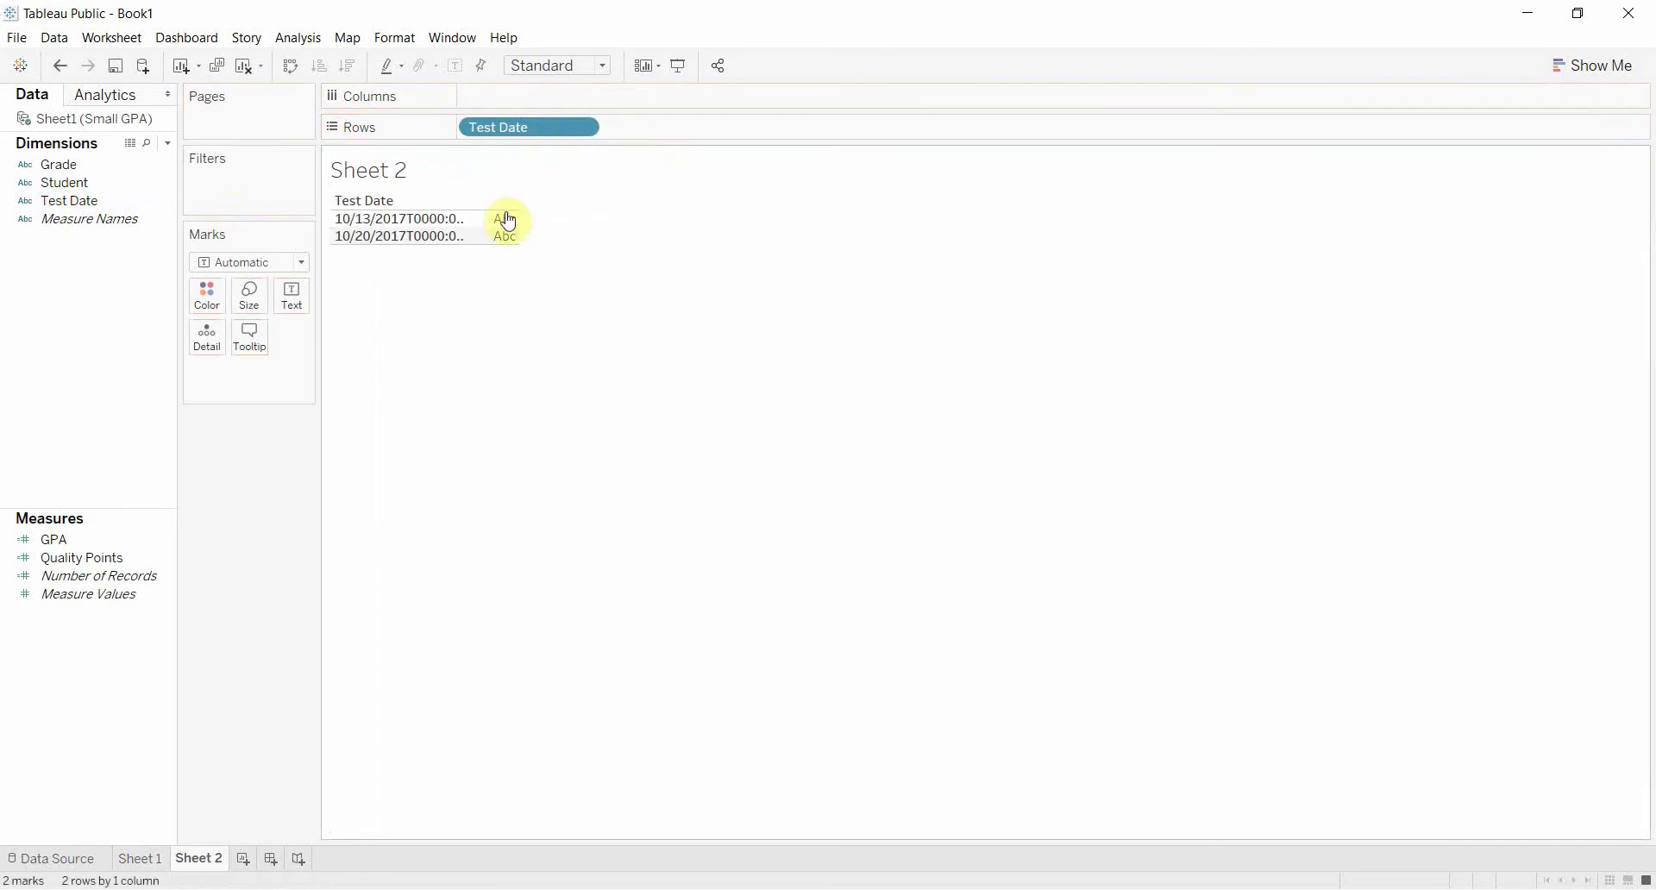
{"action": "left_click", "coordinate": [84, 203]}
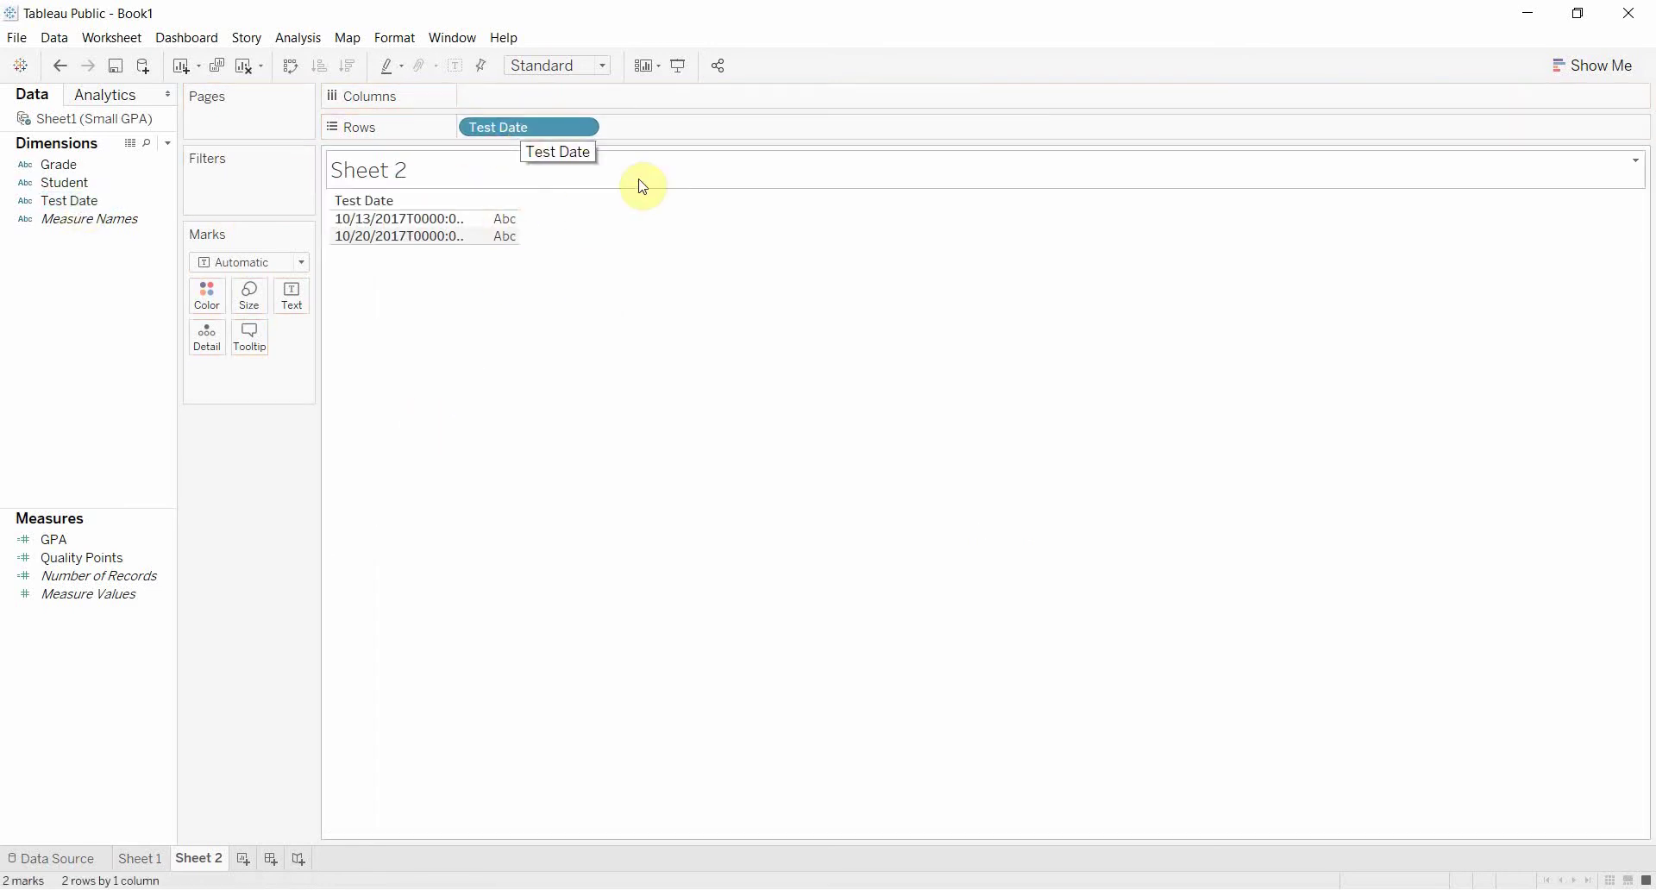
{"action": "left_click", "coordinate": [97, 205]}
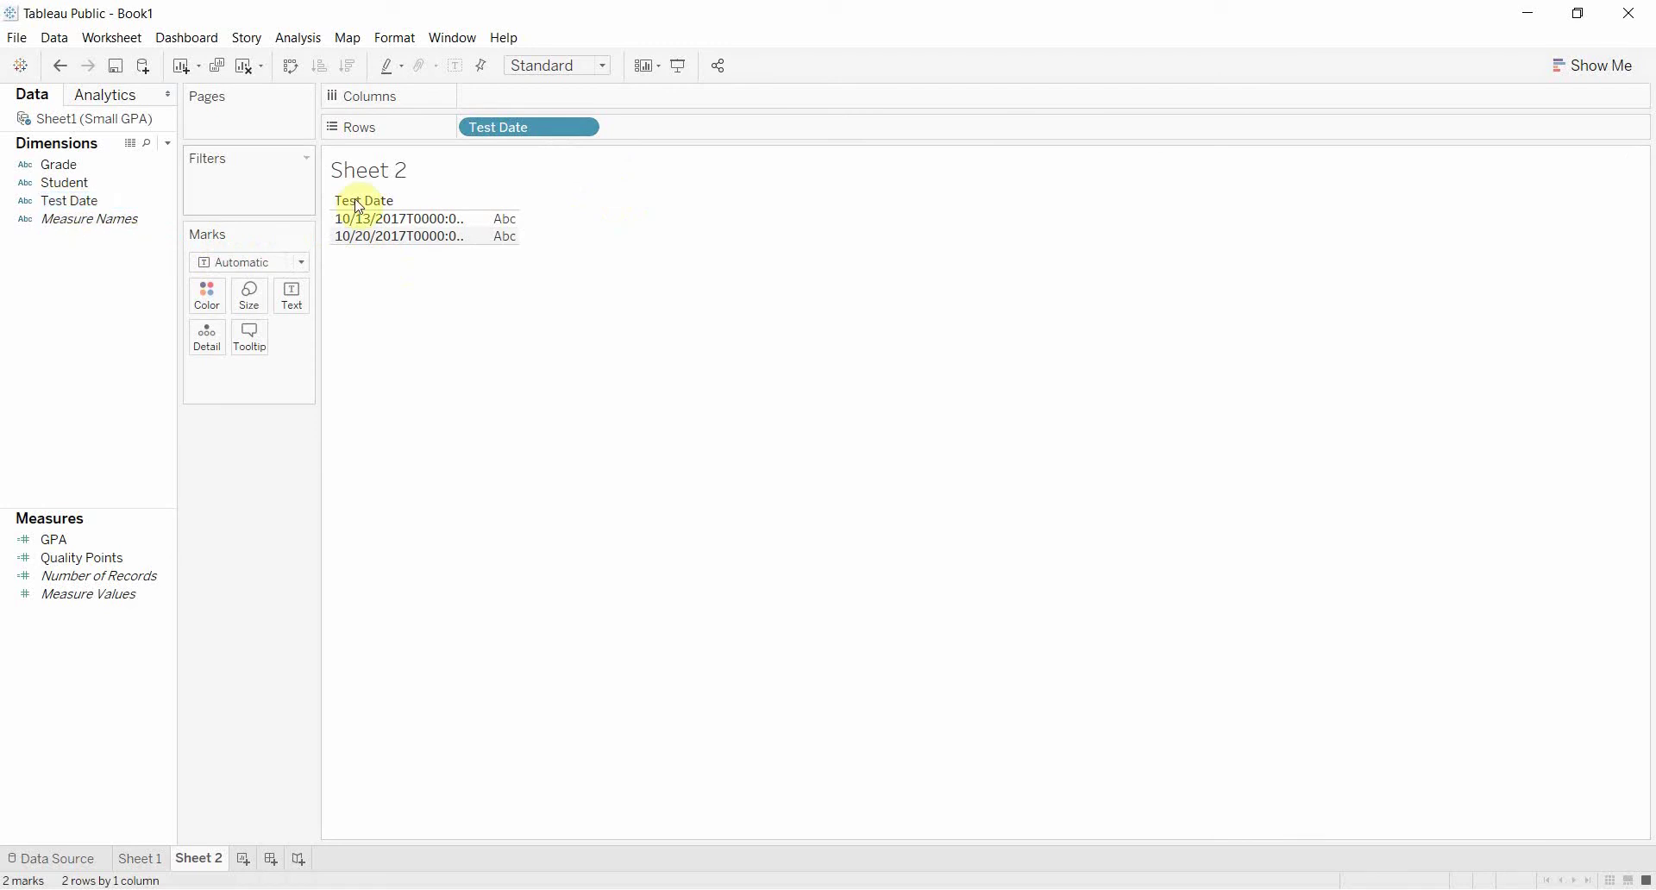
{"action": "left_click_drag", "start_coordinate": [359, 204], "coordinate": [455, 233]}
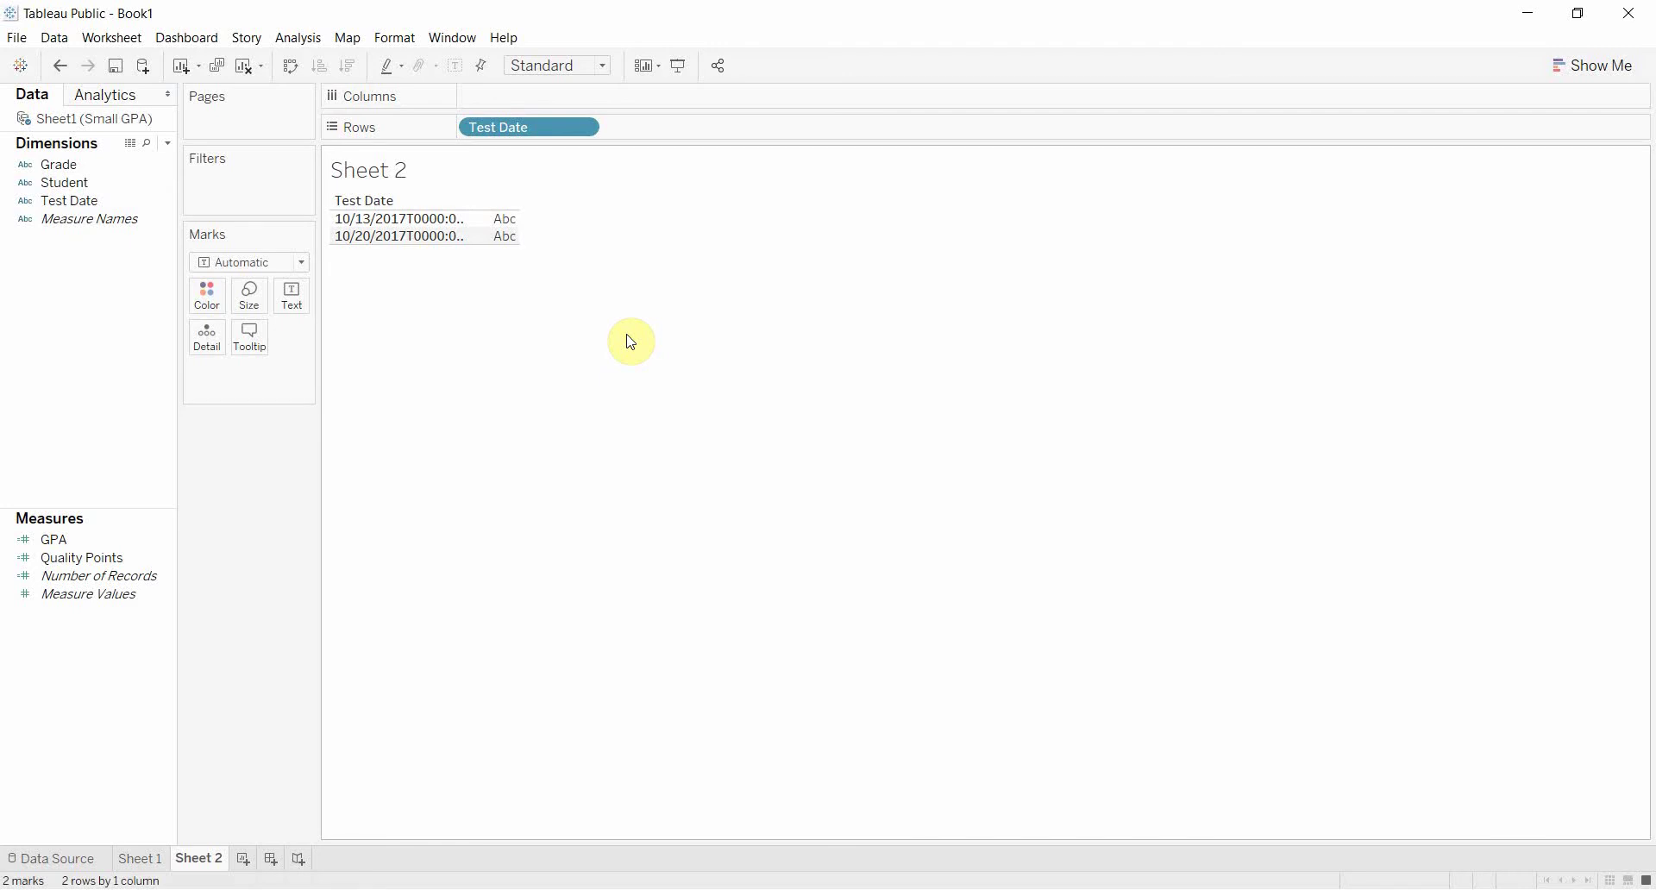
Start a calculated field from Test Date named Test Date Str with formula left([Test Date], 10).
{"action": "left_click", "coordinate": [166, 203]}
{"action": "mouse_move", "coordinate": [227, 358]}
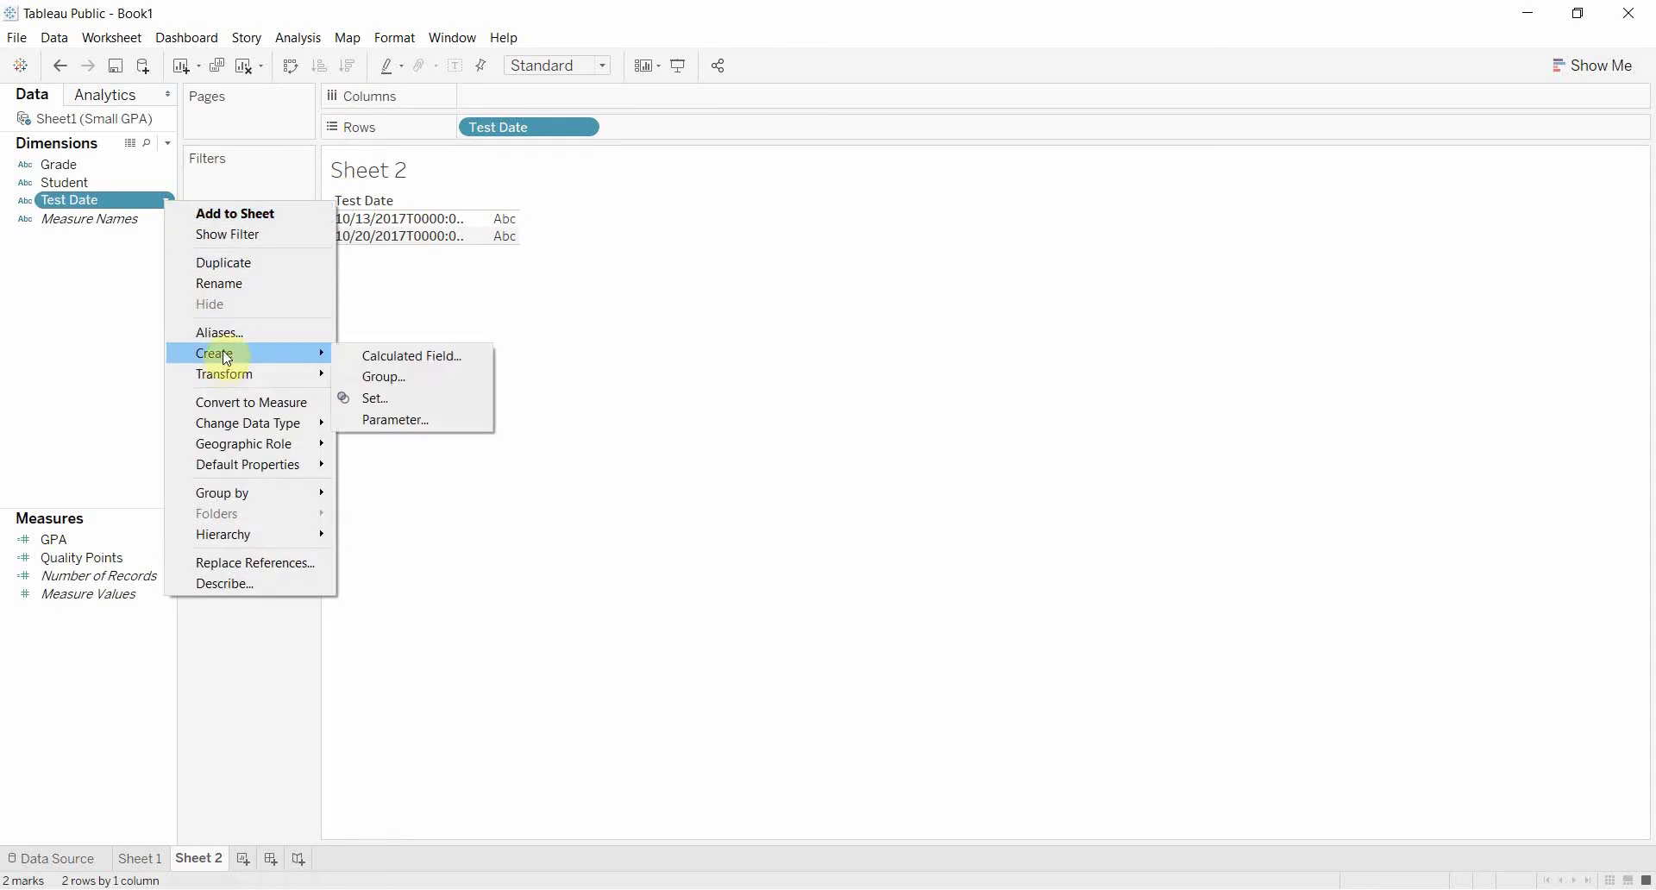
{"action": "left_click", "coordinate": [418, 355]}
{"action": "left_click_drag", "start_coordinate": [987, 212], "coordinate": [834, 211]}
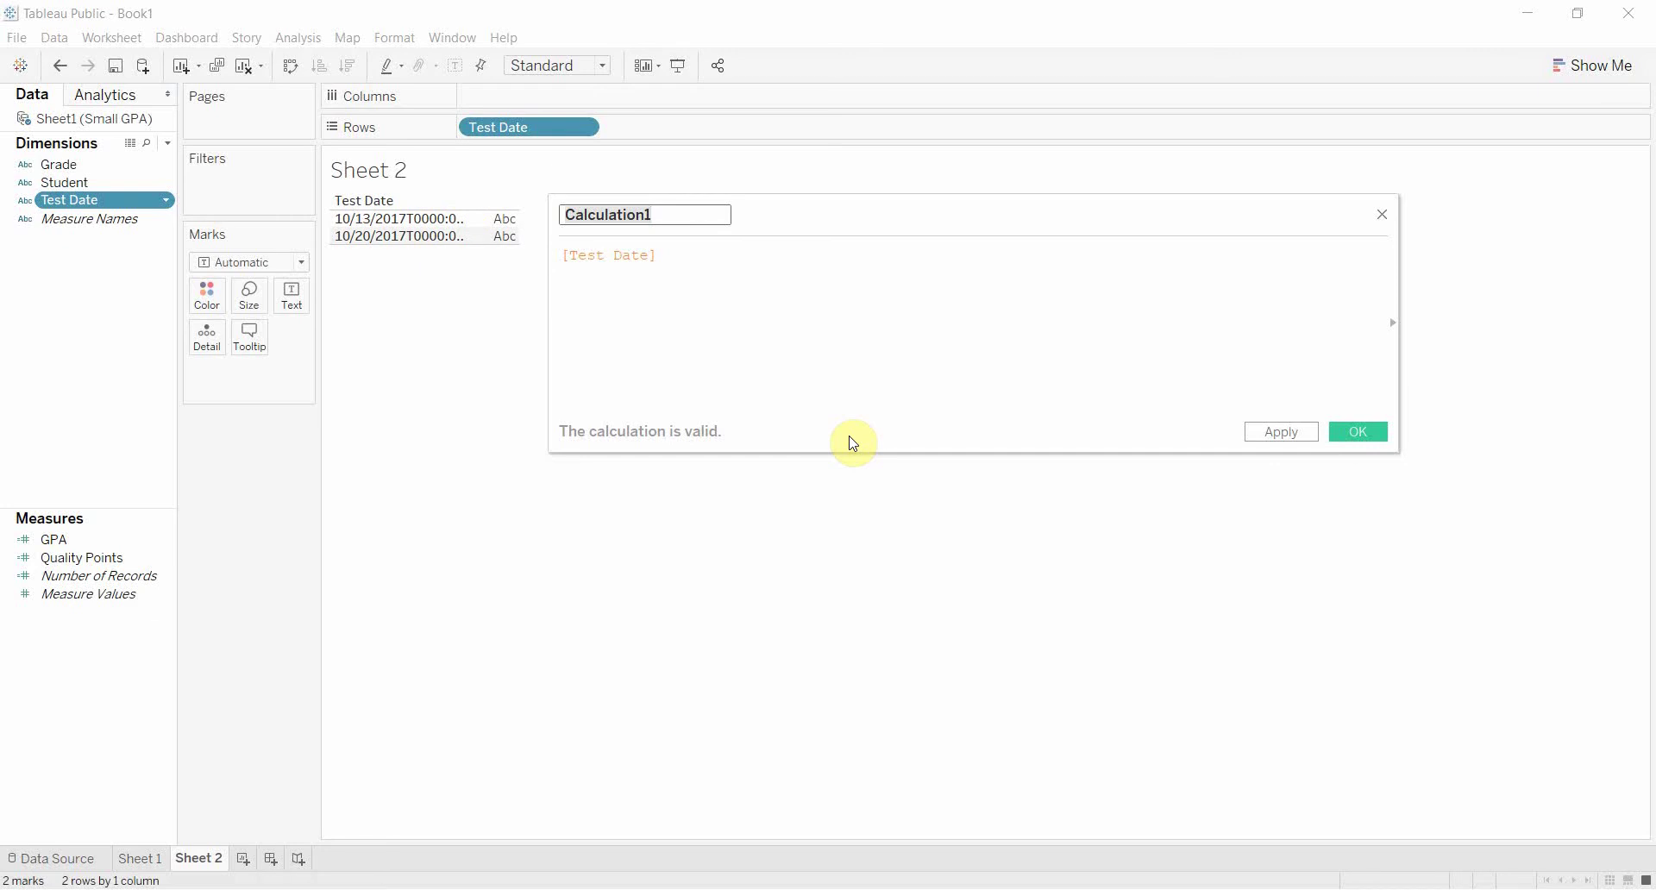
{"action": "type", "text": "Test Date Str"}
{"action": "left_click", "coordinate": [875, 305]}
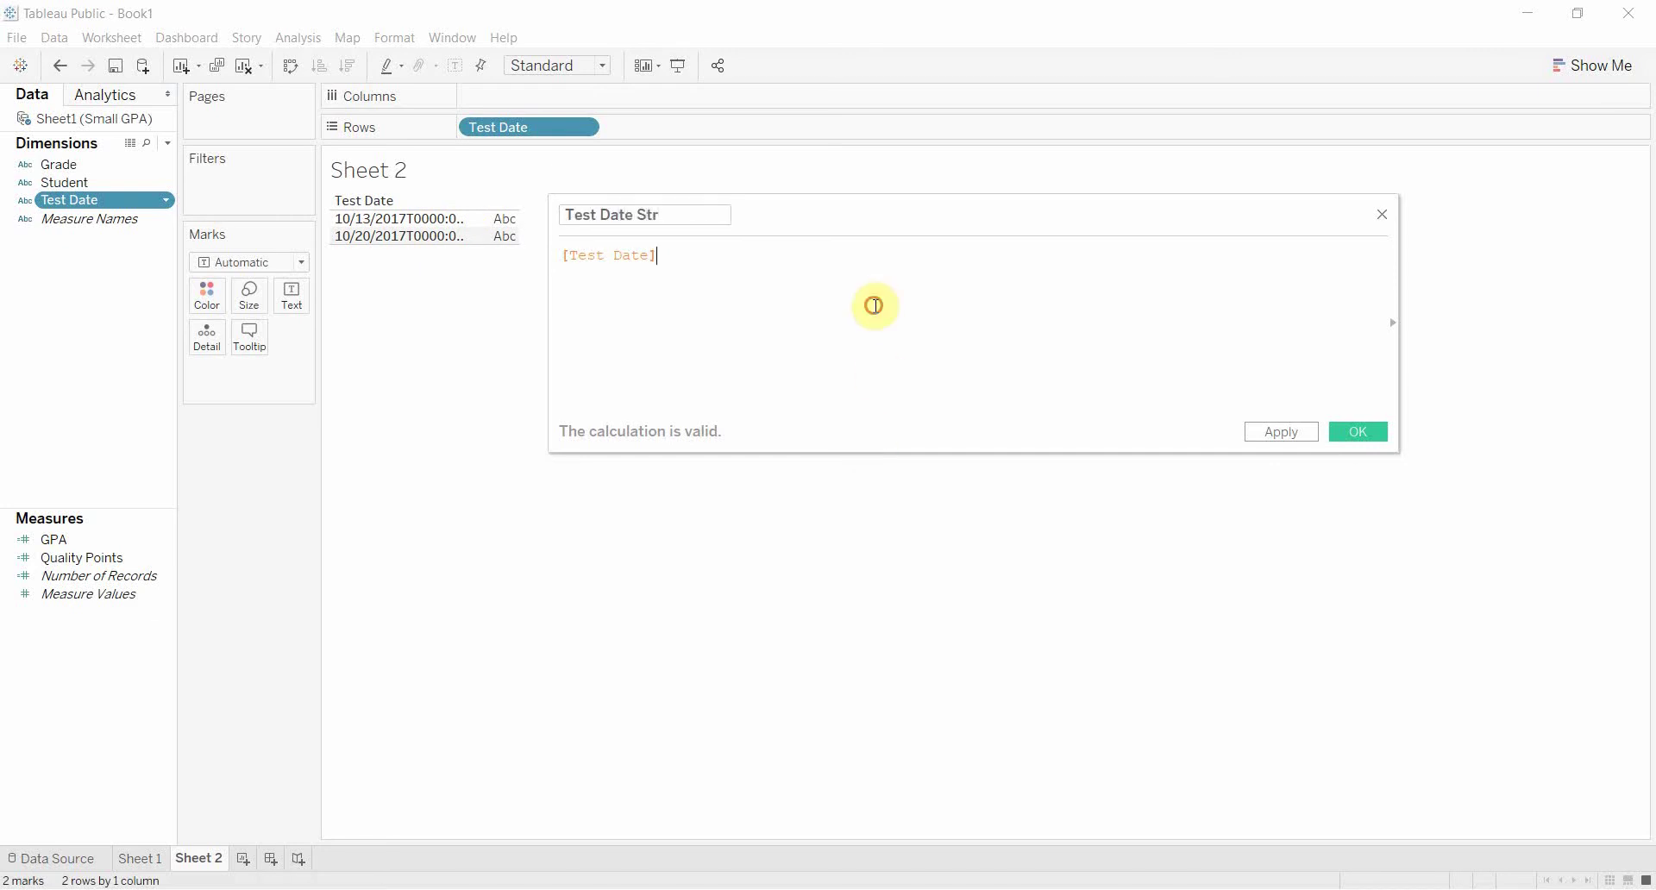
{"action": "type", "text": "left("}
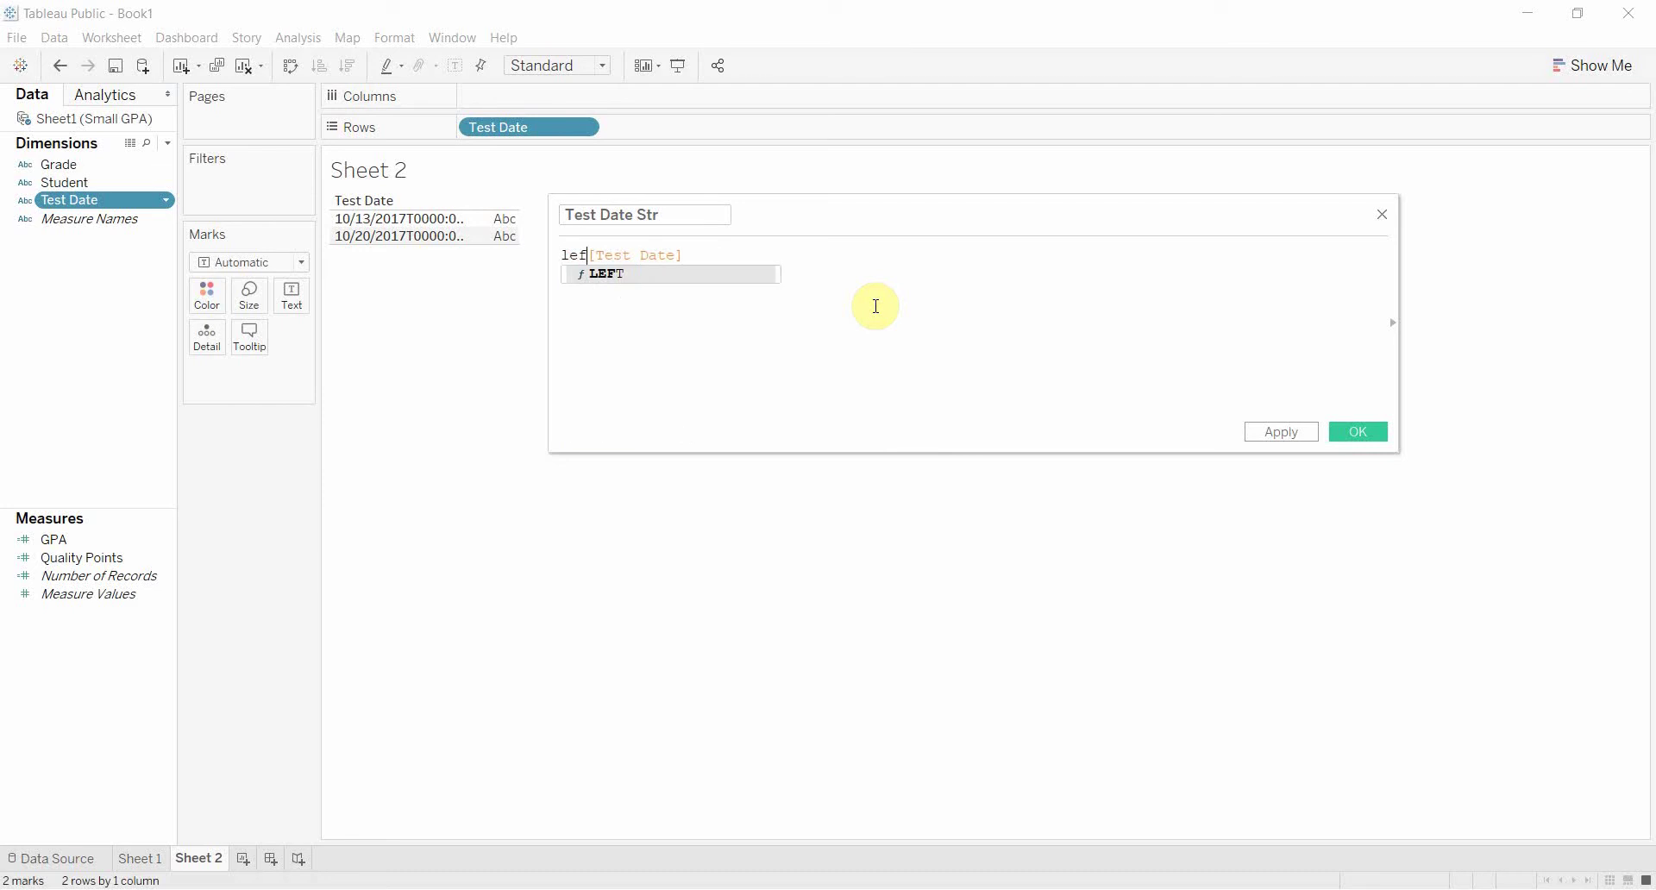
{"action": "key", "text": "End"}
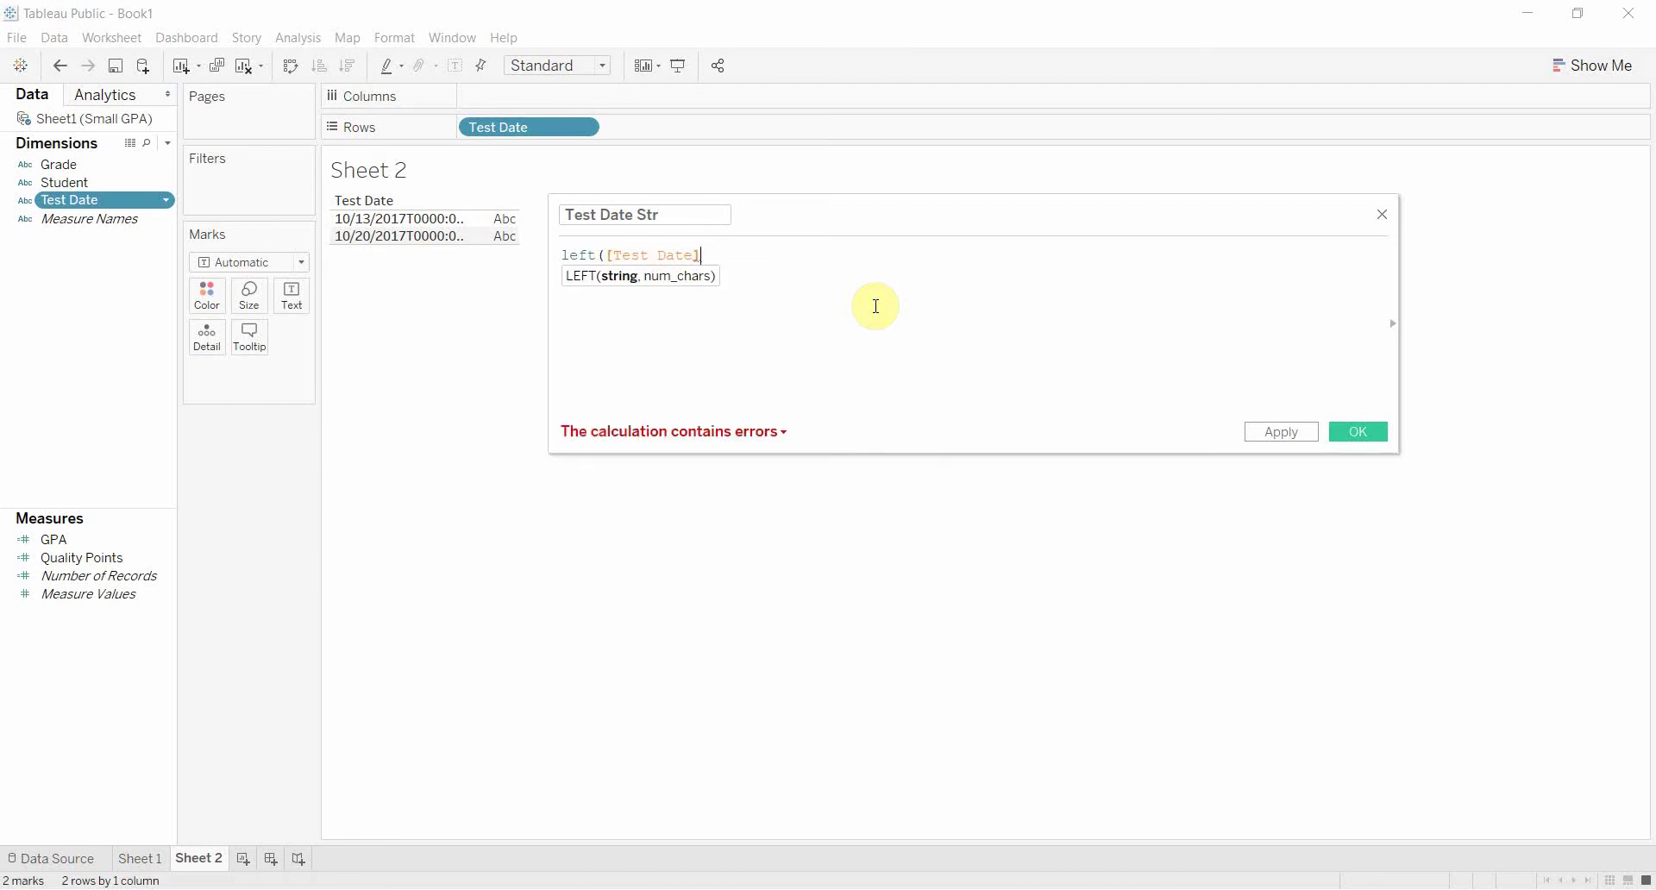
{"action": "type", "text": ", 10)"}
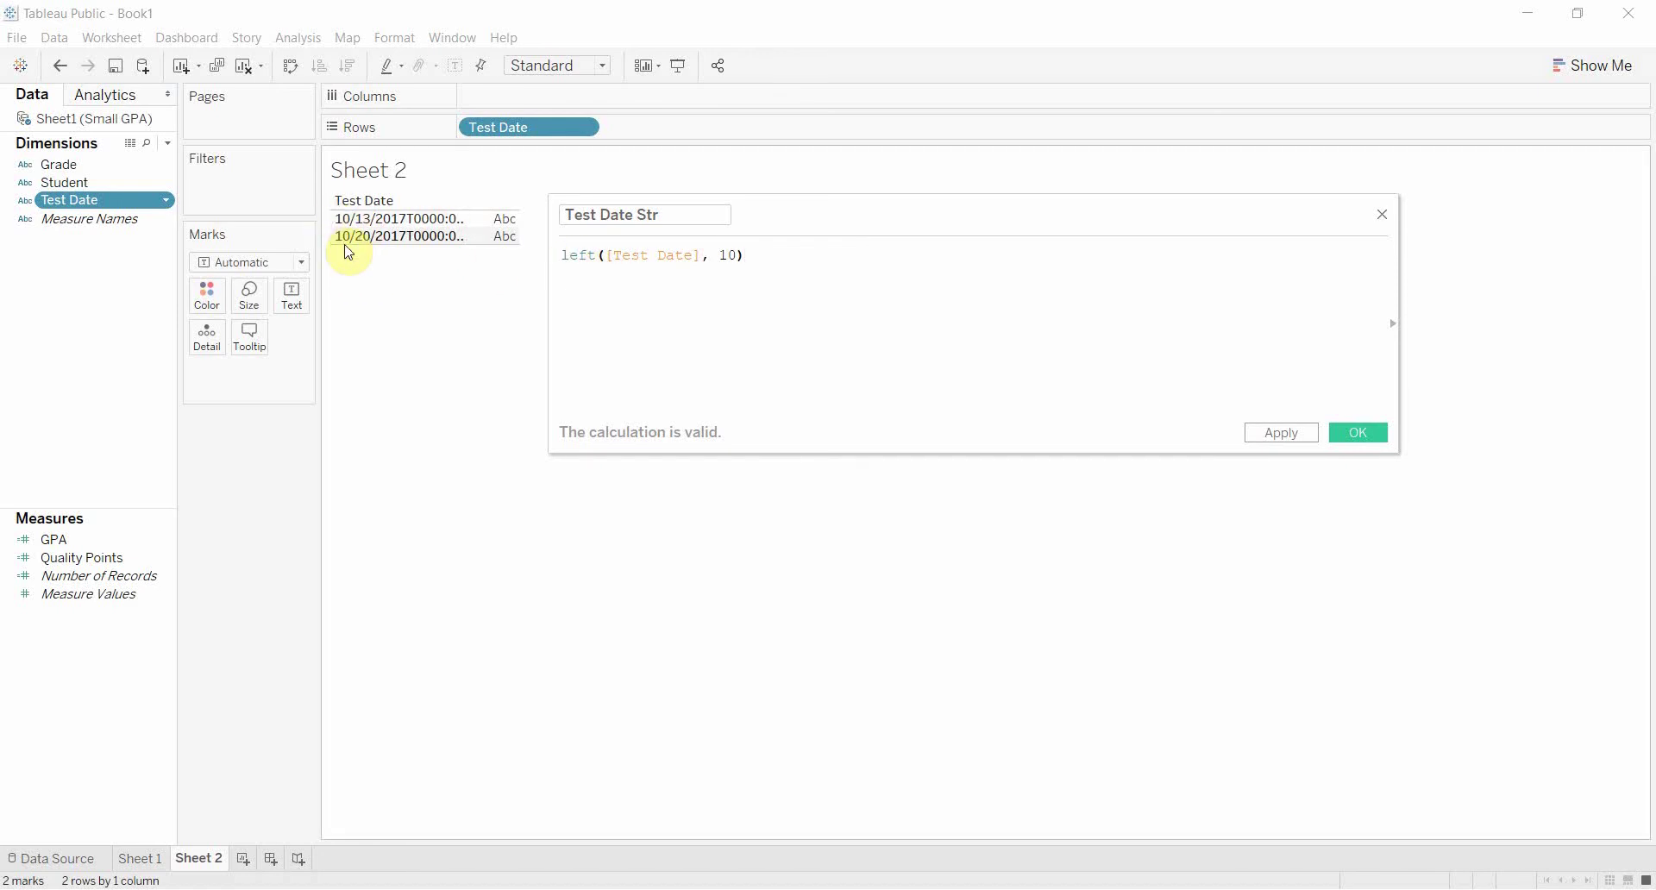
Save the Test Date Str calculation and add it to Rows beside Test Date.
{"action": "left_click_drag", "start_coordinate": [348, 251], "coordinate": [340, 222]}
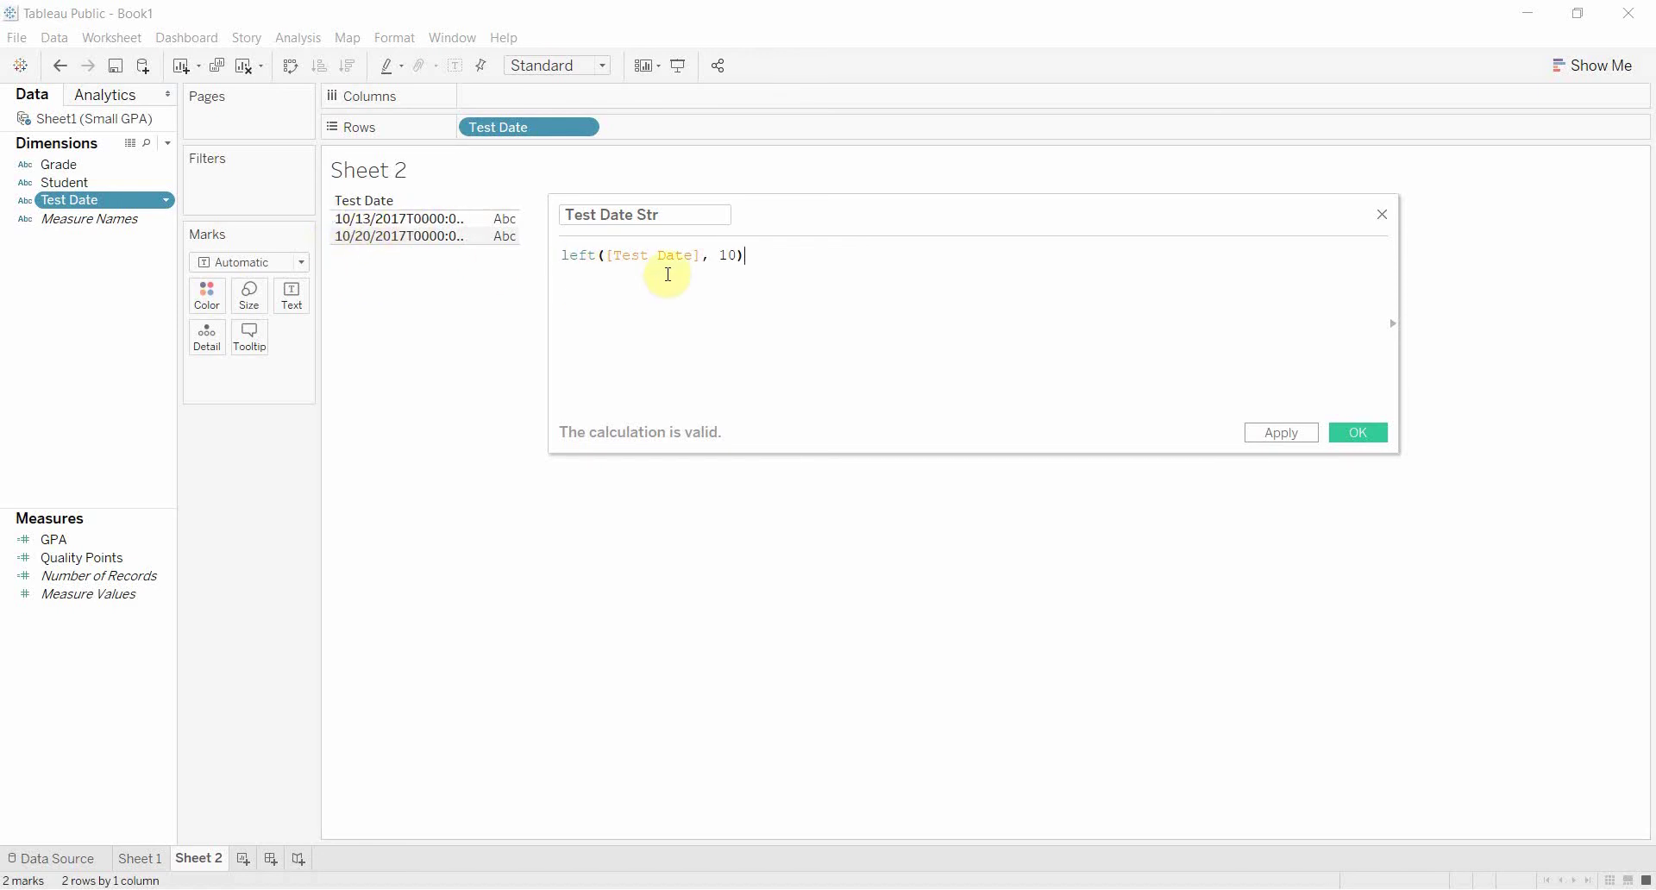
{"action": "left_click", "coordinate": [731, 257]}
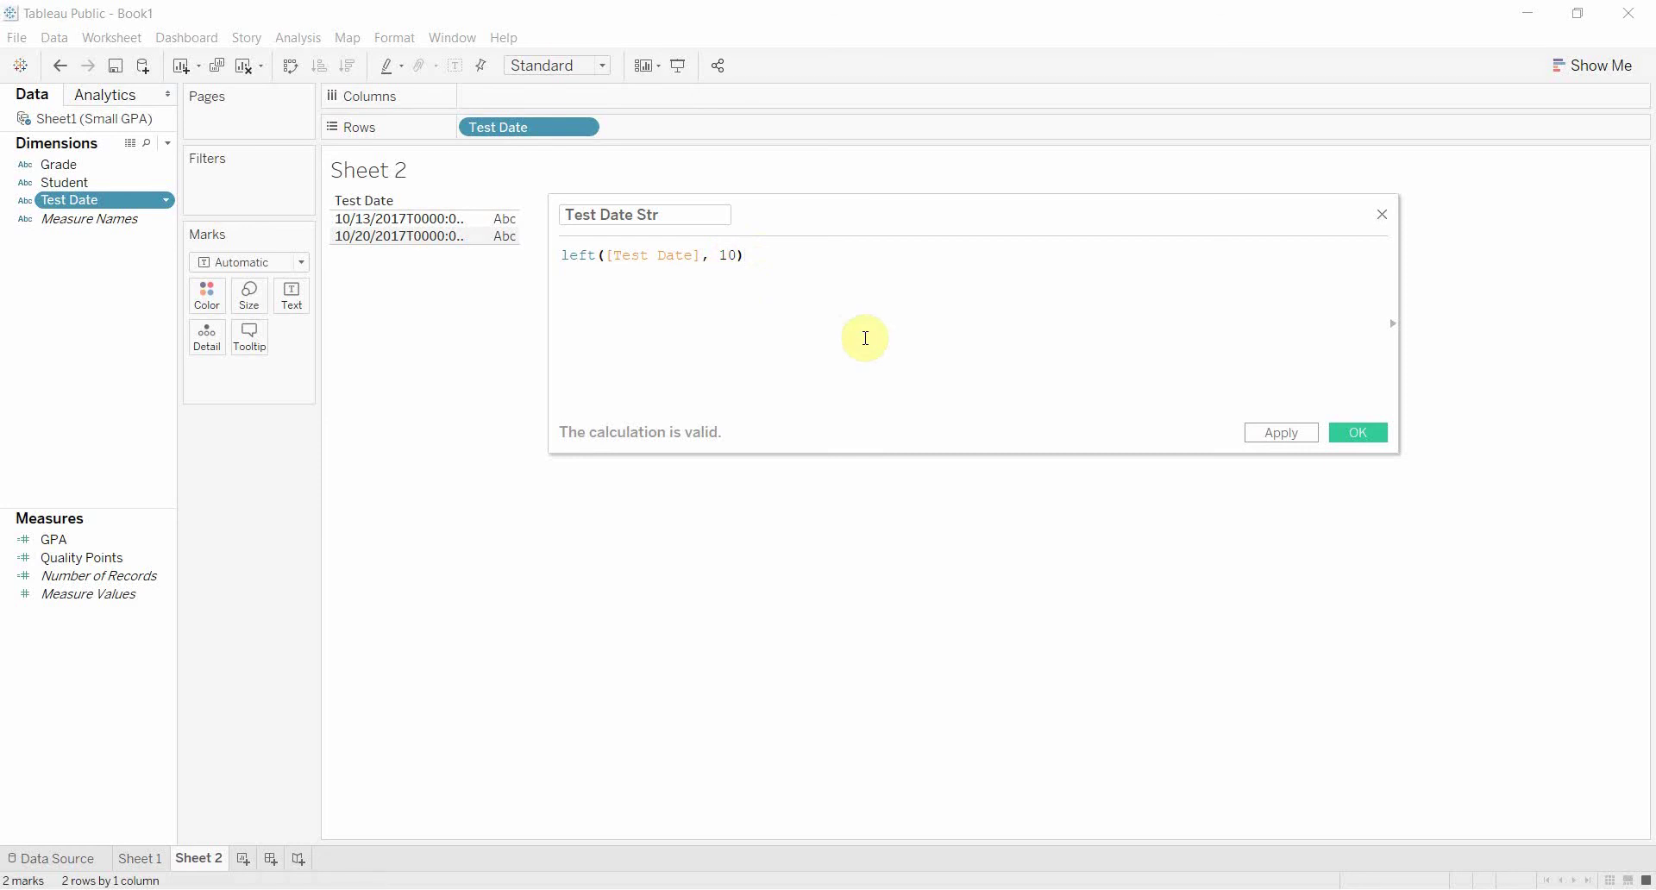
{"action": "left_click", "coordinate": [1285, 433]}
{"action": "left_click", "coordinate": [1359, 432]}
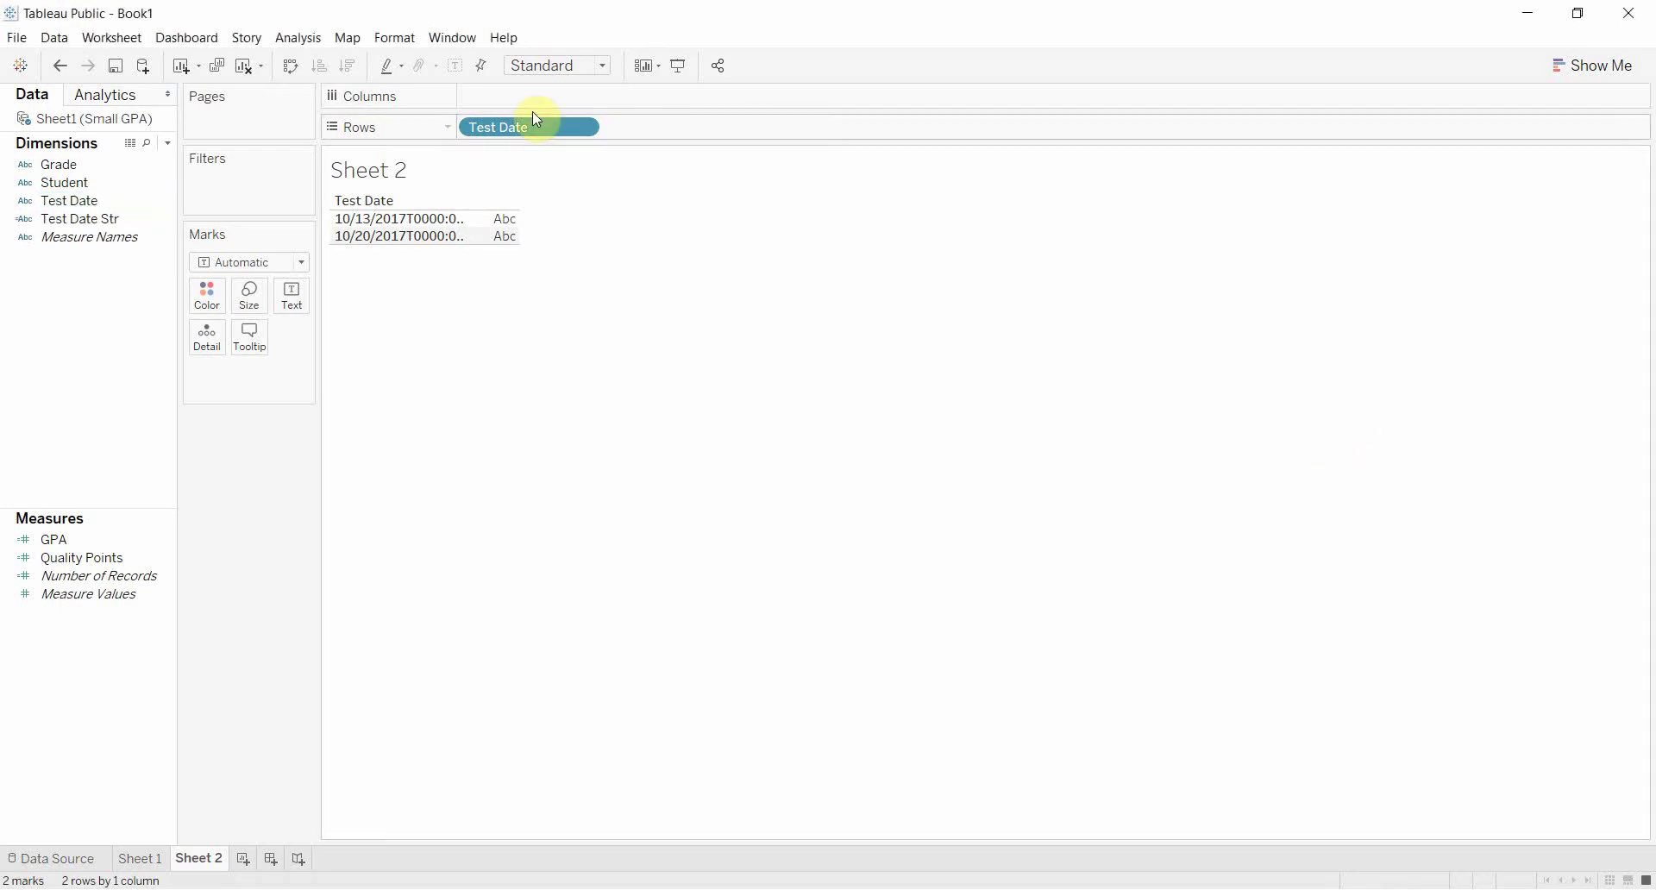
{"action": "left_click_drag", "start_coordinate": [159, 217], "coordinate": [759, 127]}
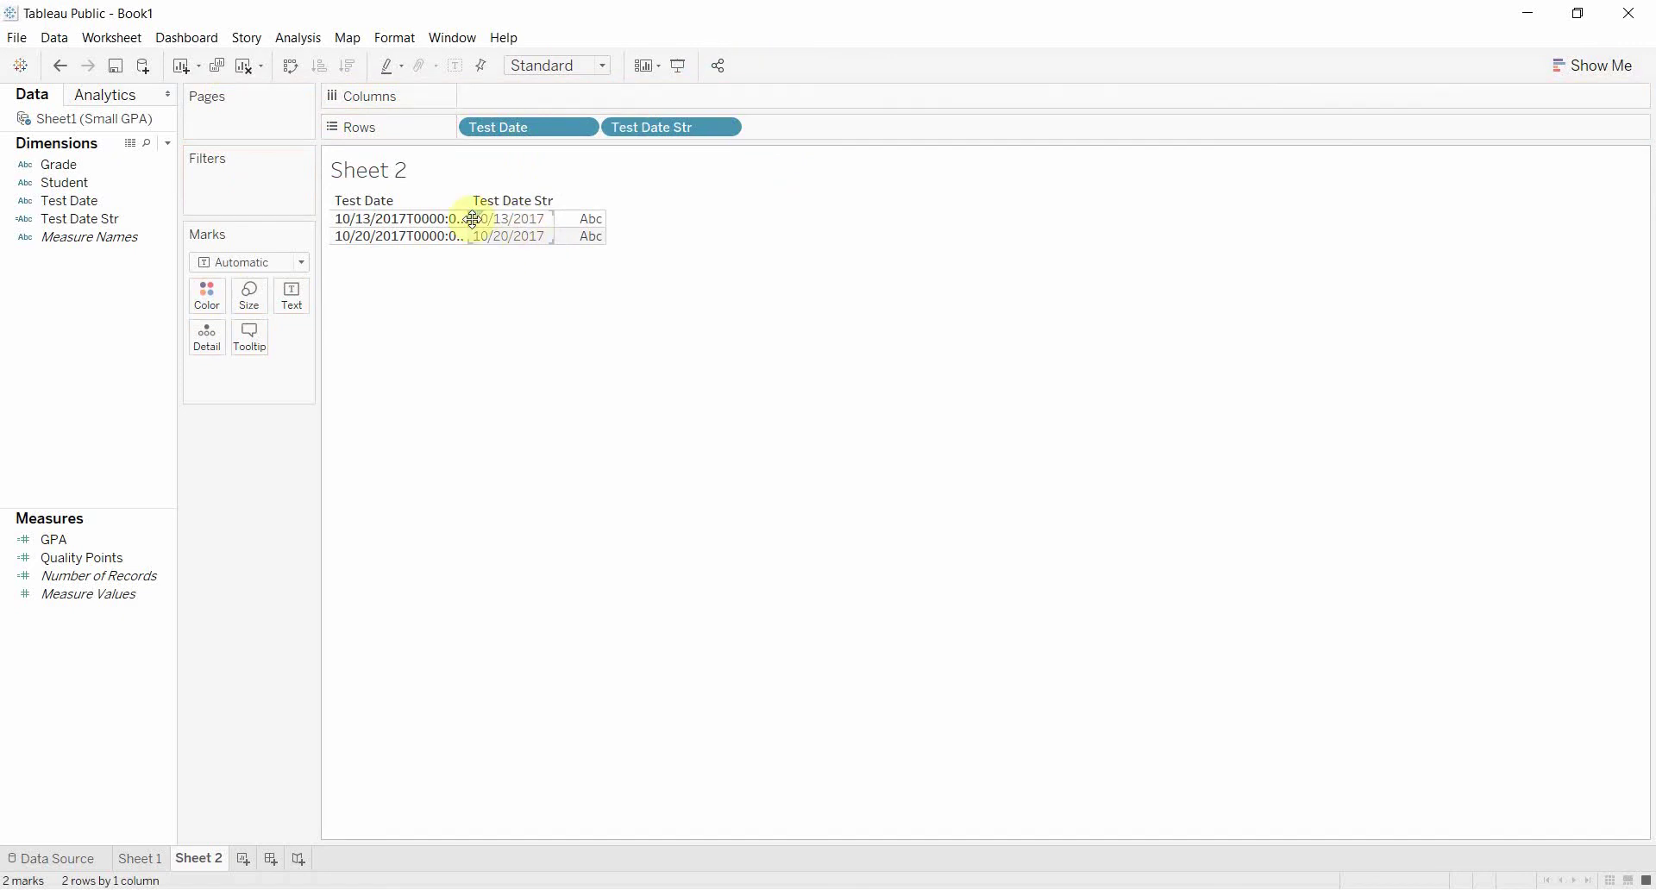
{"action": "left_click_drag", "start_coordinate": [474, 216], "coordinate": [483, 239]}
Create calculated field Test Date Dt from Test Date Str with formula date([Test Date Str]).
{"action": "right_click", "coordinate": [169, 230]}
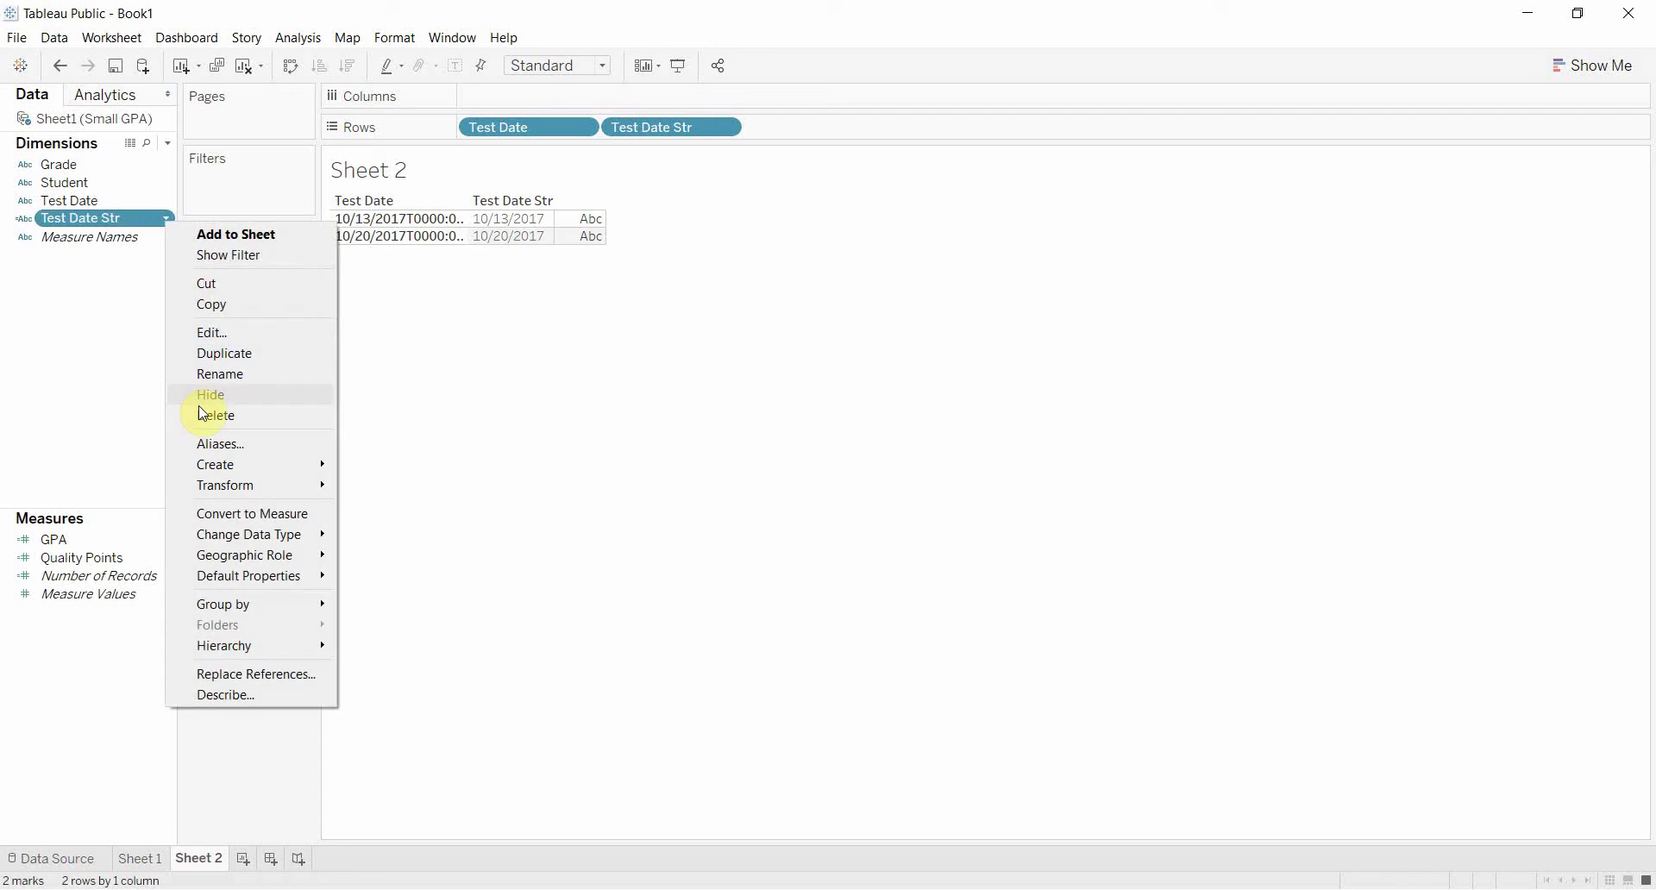
{"action": "mouse_move", "coordinate": [245, 475]}
{"action": "left_click", "coordinate": [426, 467]}
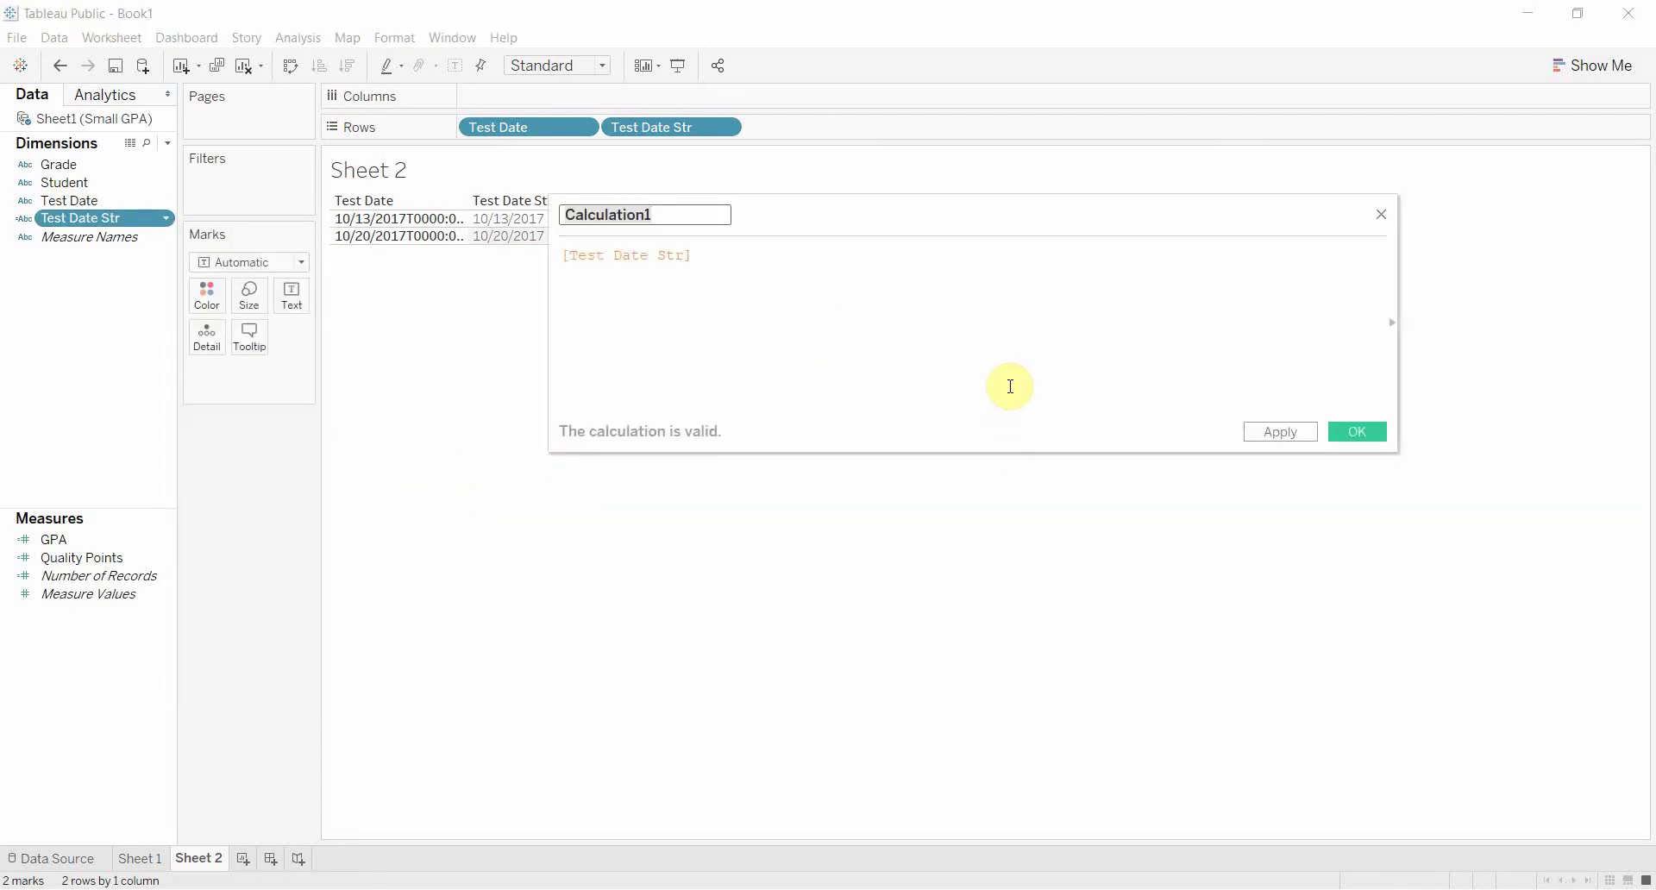
{"action": "type", "text": "Test Date Dt"}
{"action": "key", "text": "Tab"}
{"action": "key", "text": "Home"}
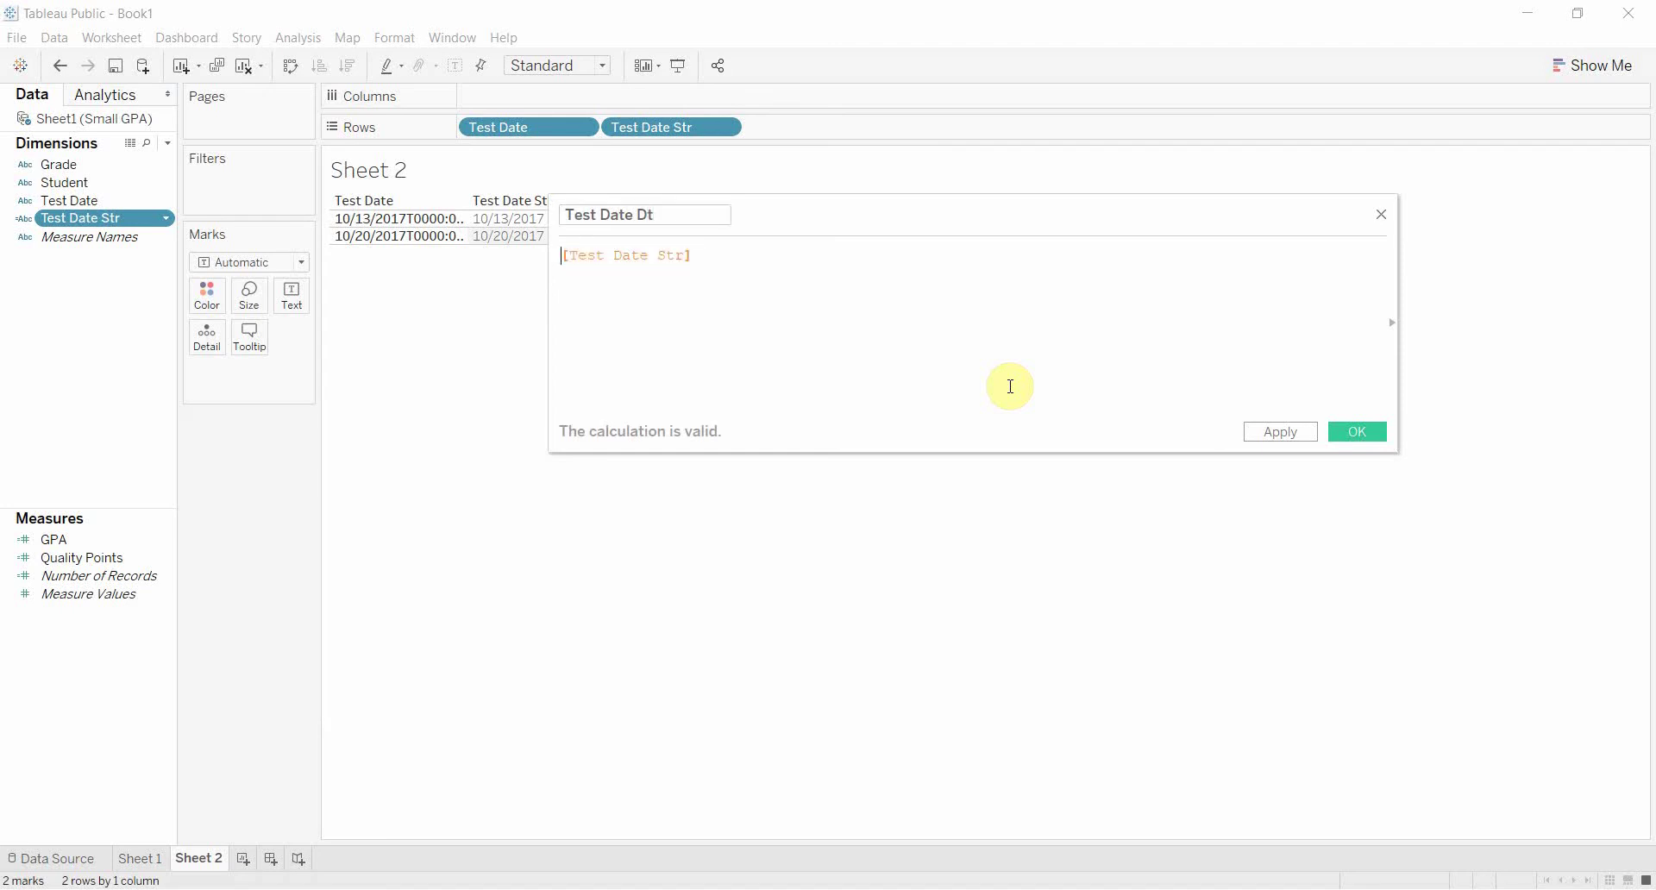
{"action": "type", "text": "date ("}
{"action": "type", "text": ")"}
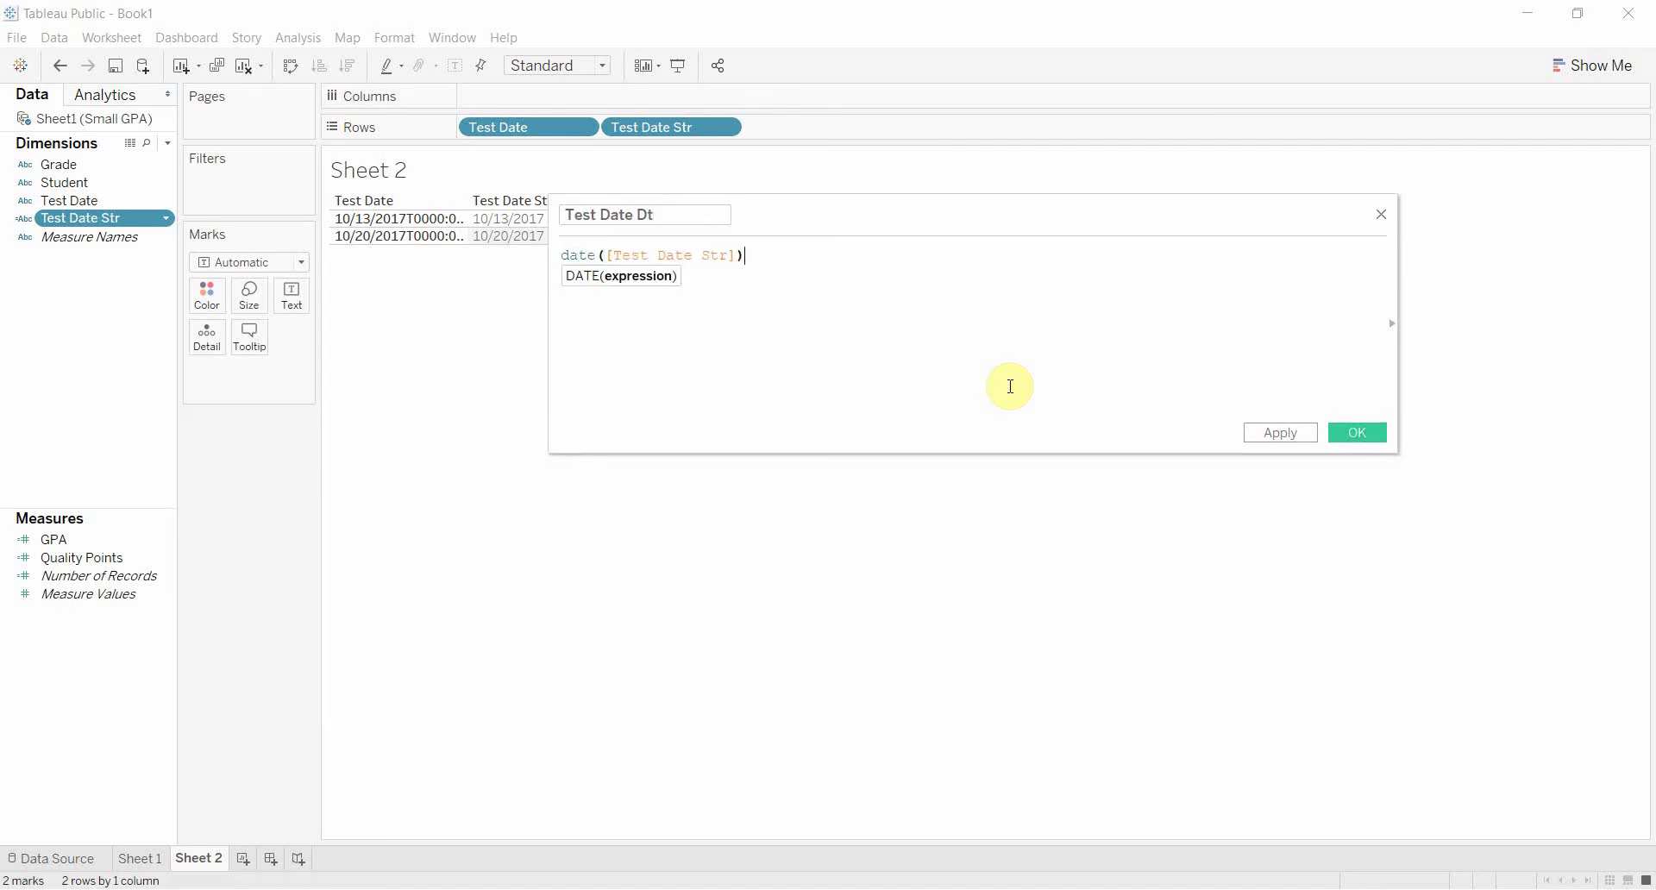
{"action": "left_click_drag", "start_coordinate": [956, 218], "coordinate": [1175, 192]}
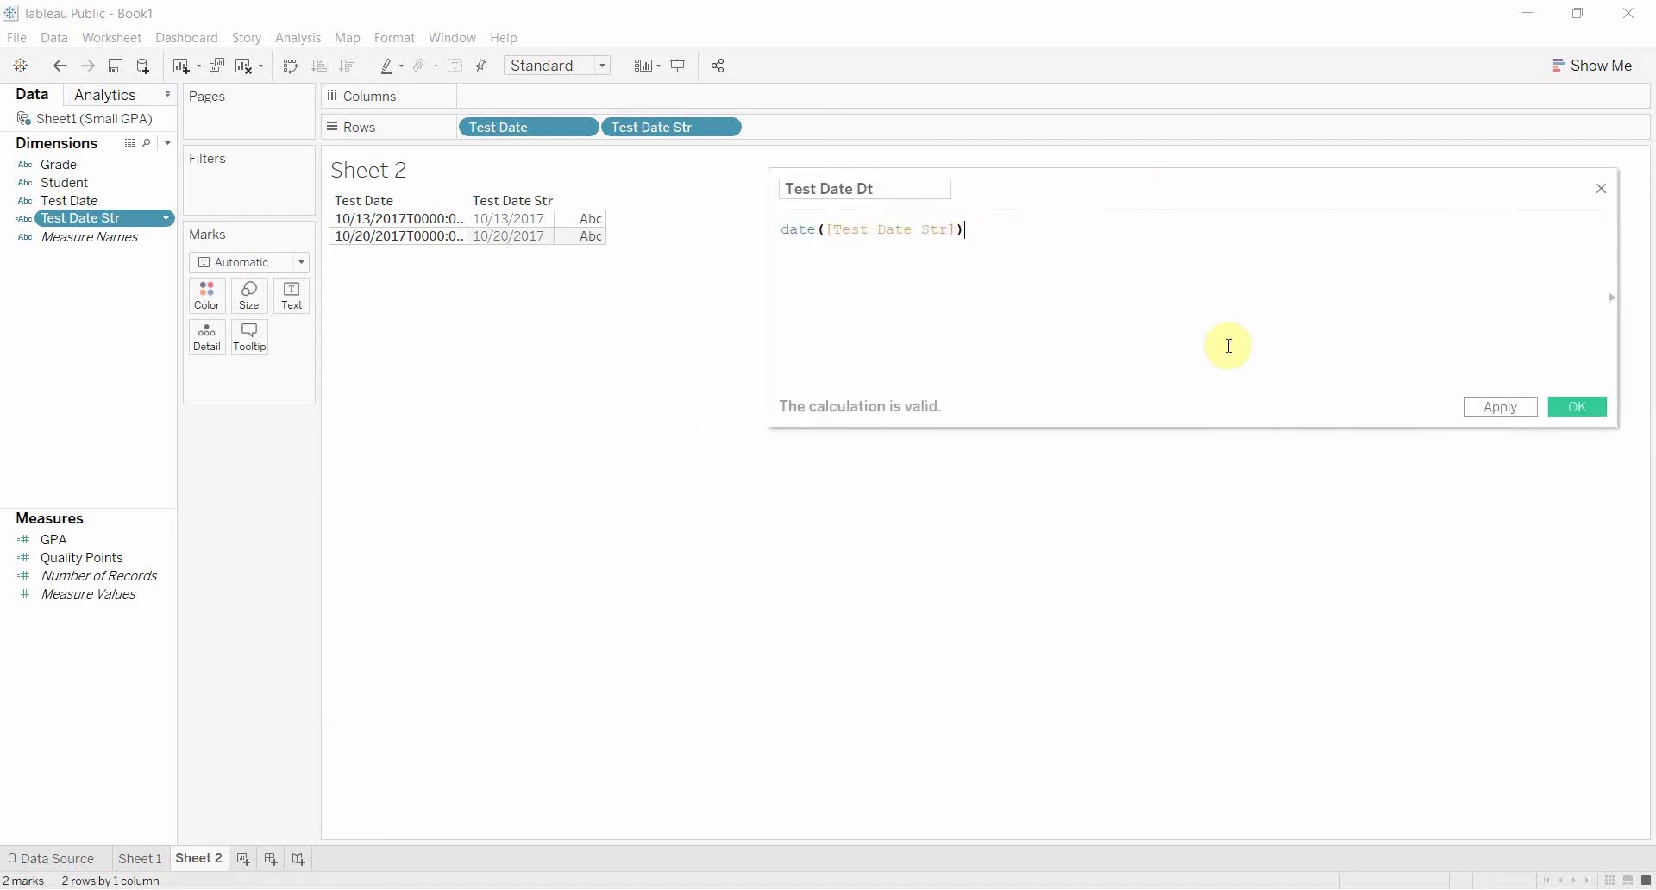
{"action": "left_click", "coordinate": [1500, 407]}
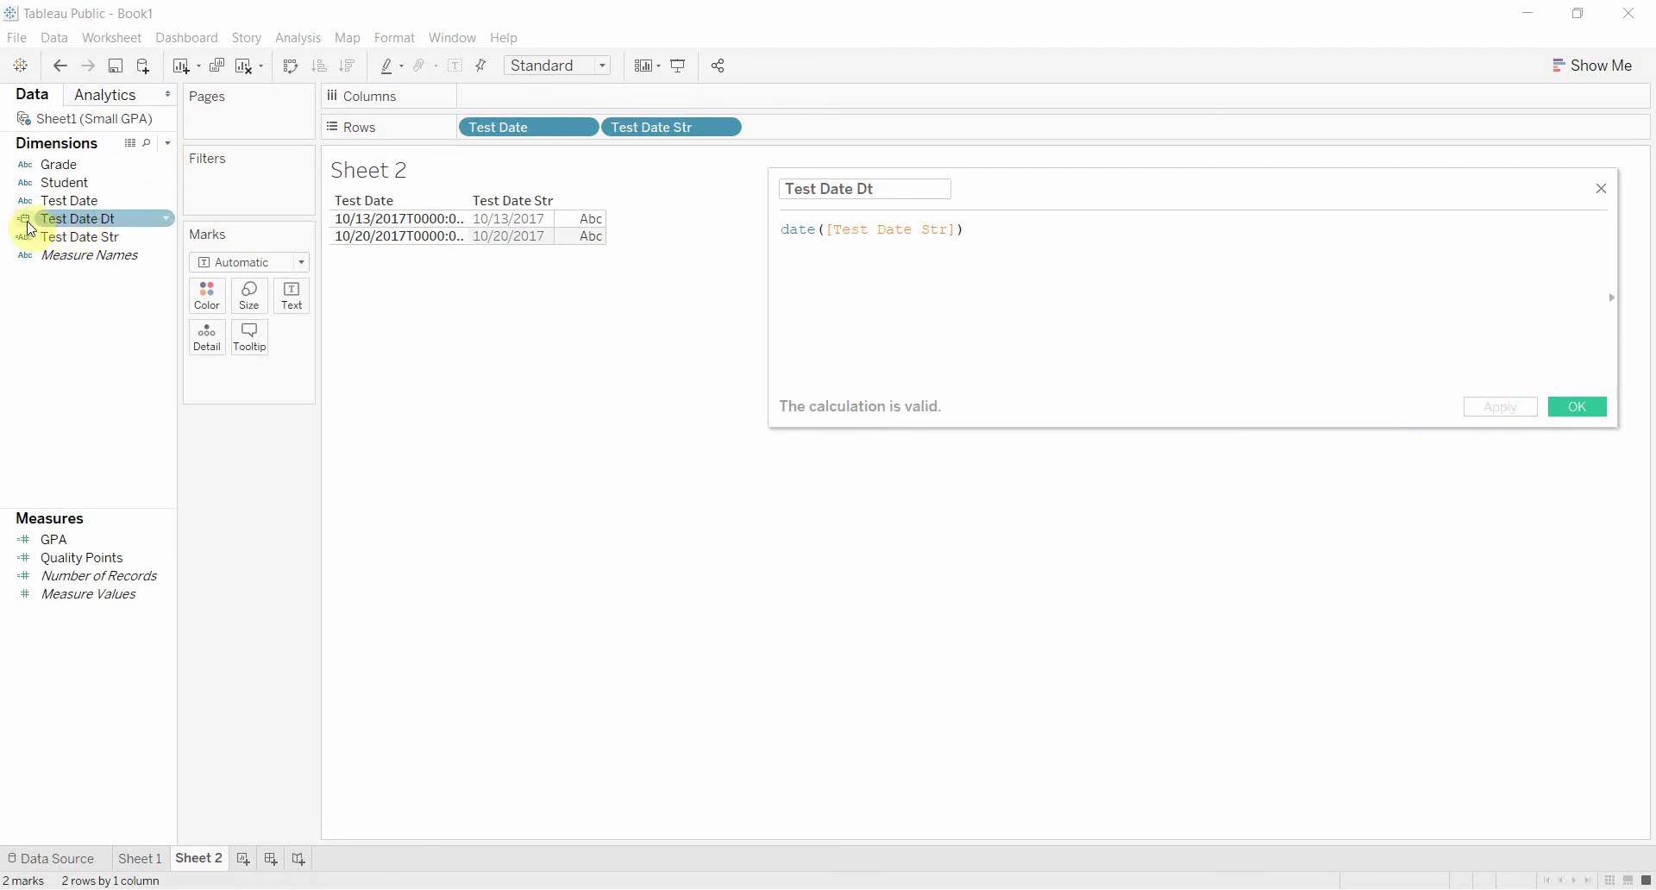
Add Test Date Dt to Rows and drill from Year down to Quarter and Month.
{"action": "left_click_drag", "start_coordinate": [74, 219], "coordinate": [793, 131]}
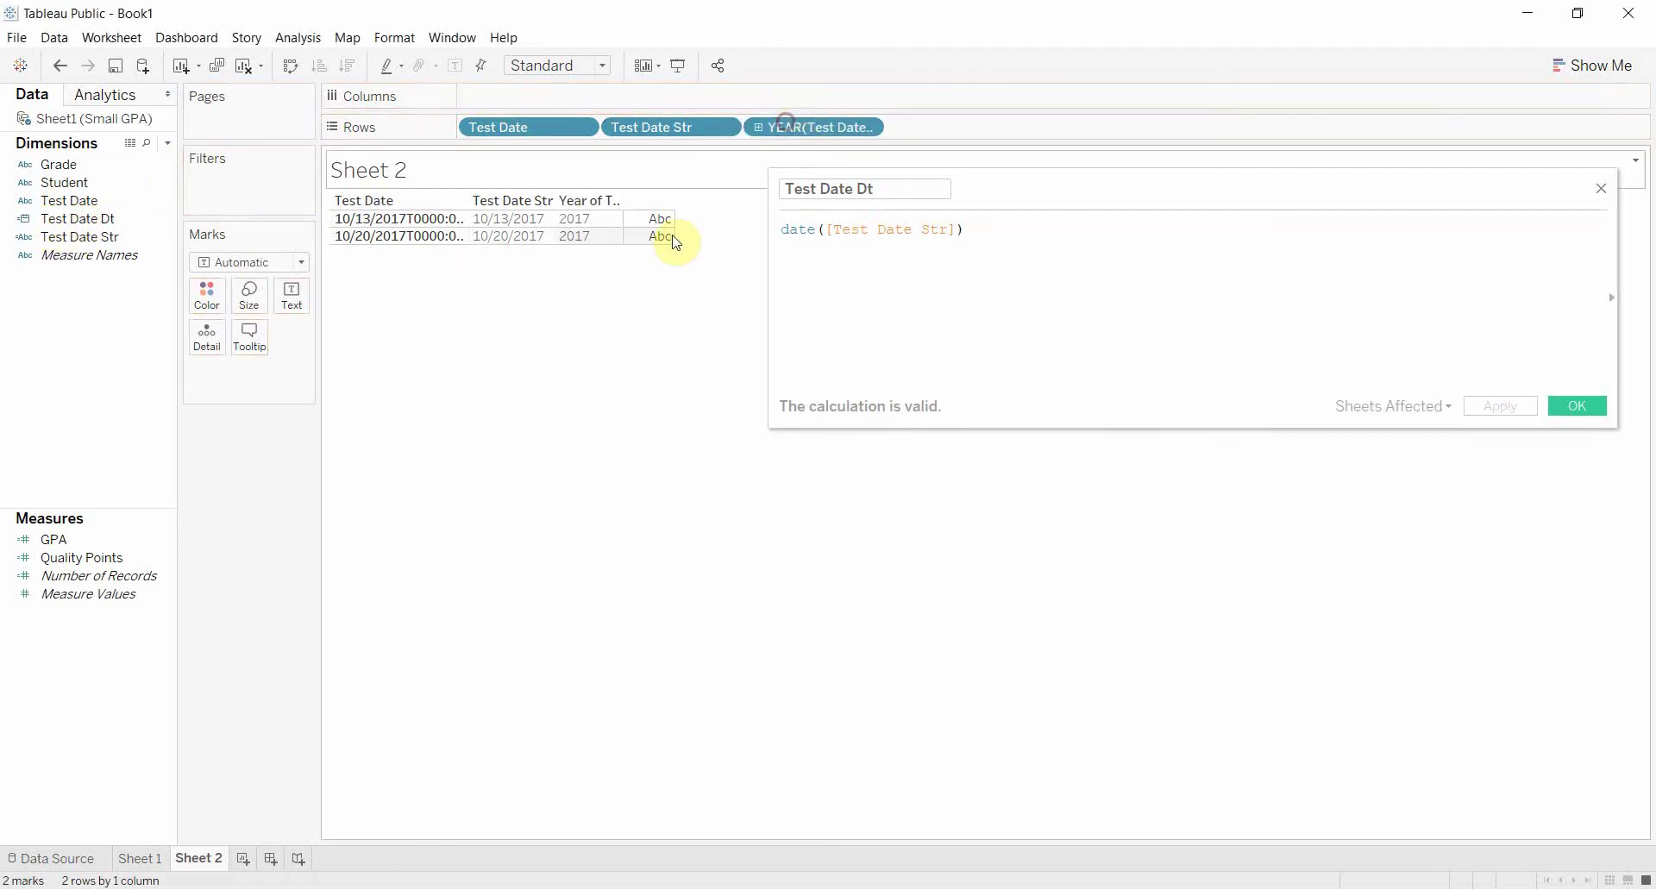
{"action": "left_click", "coordinate": [758, 128]}
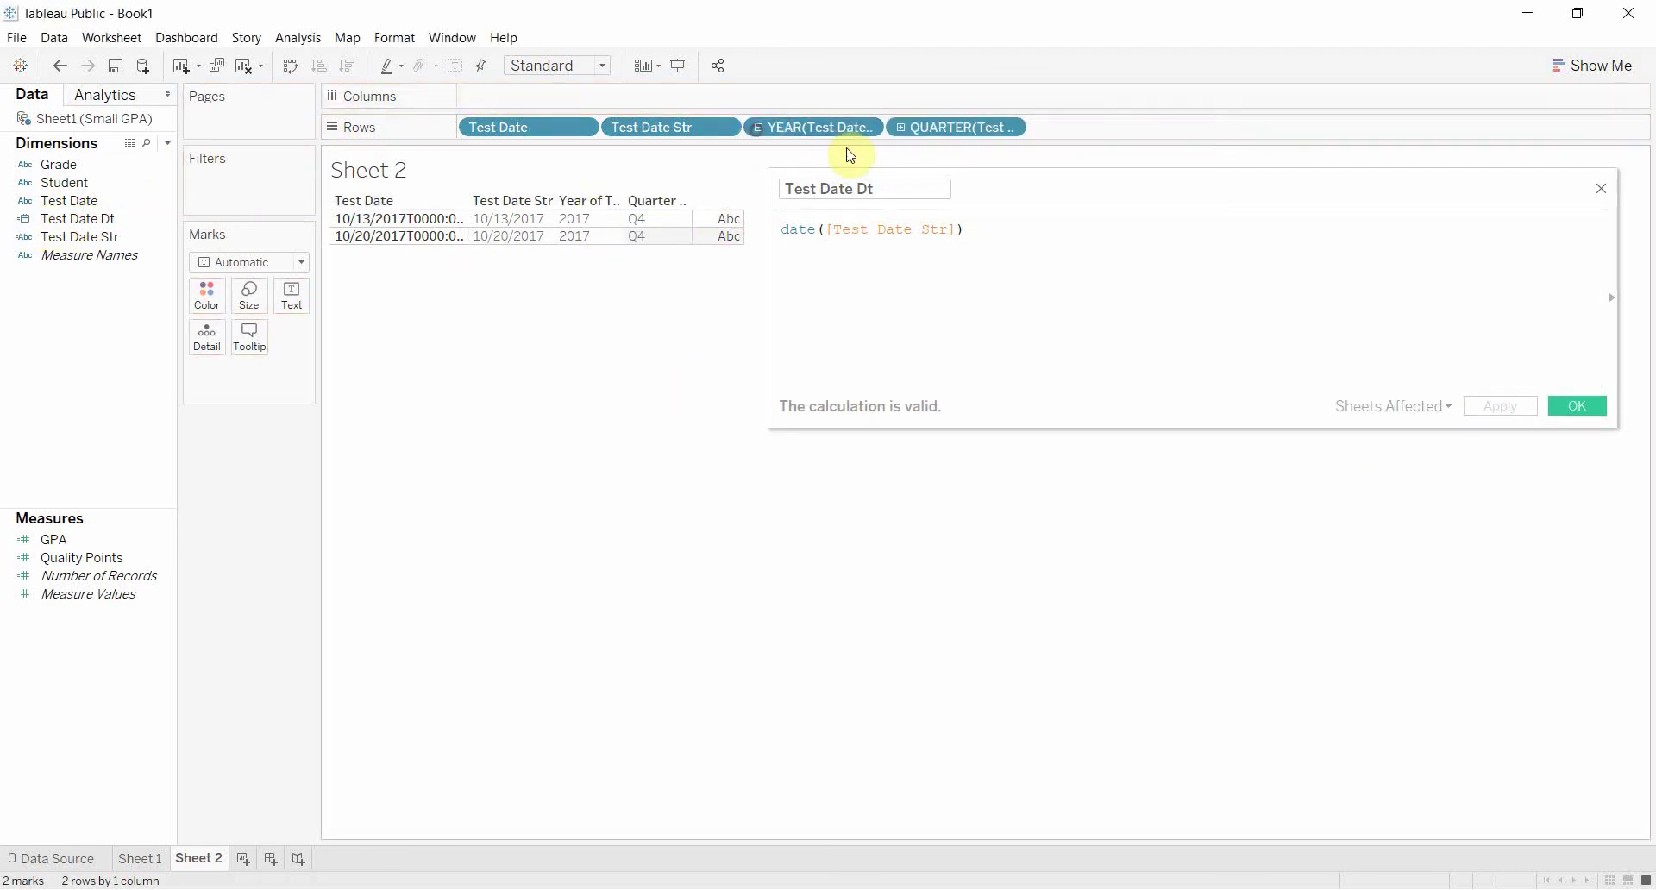
{"action": "left_click", "coordinate": [900, 127]}
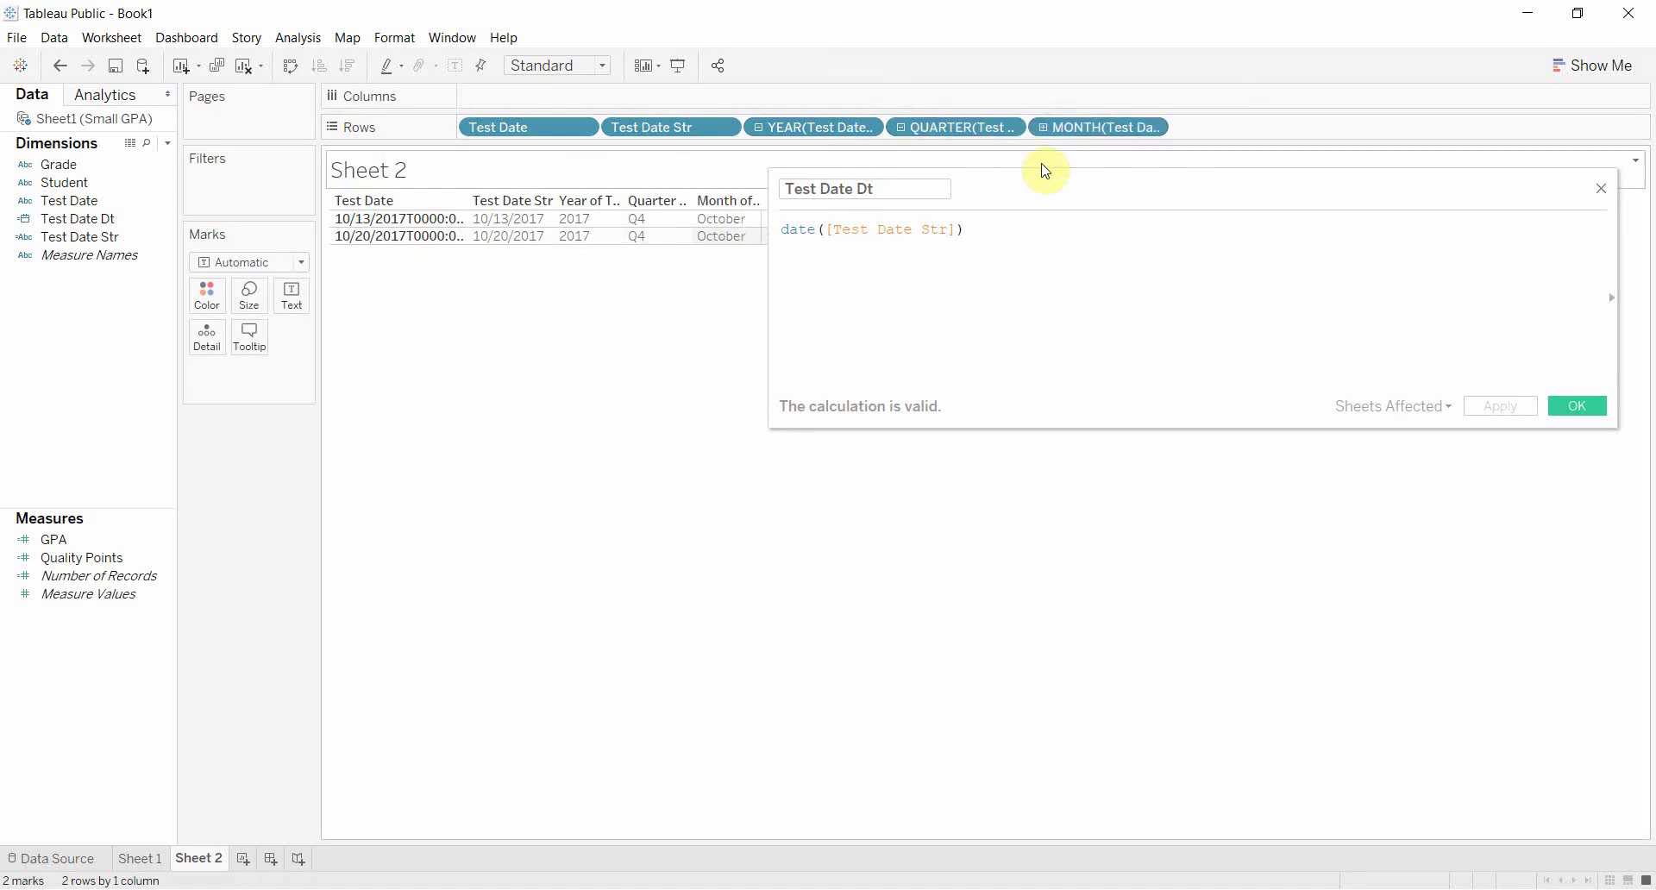
{"action": "left_click_drag", "start_coordinate": [1098, 190], "coordinate": [761, 351]}
Change the Test Date Dt formula to dateparse([Test Date Str]) and open the functions reference list.
{"action": "left_click", "coordinate": [724, 390]}
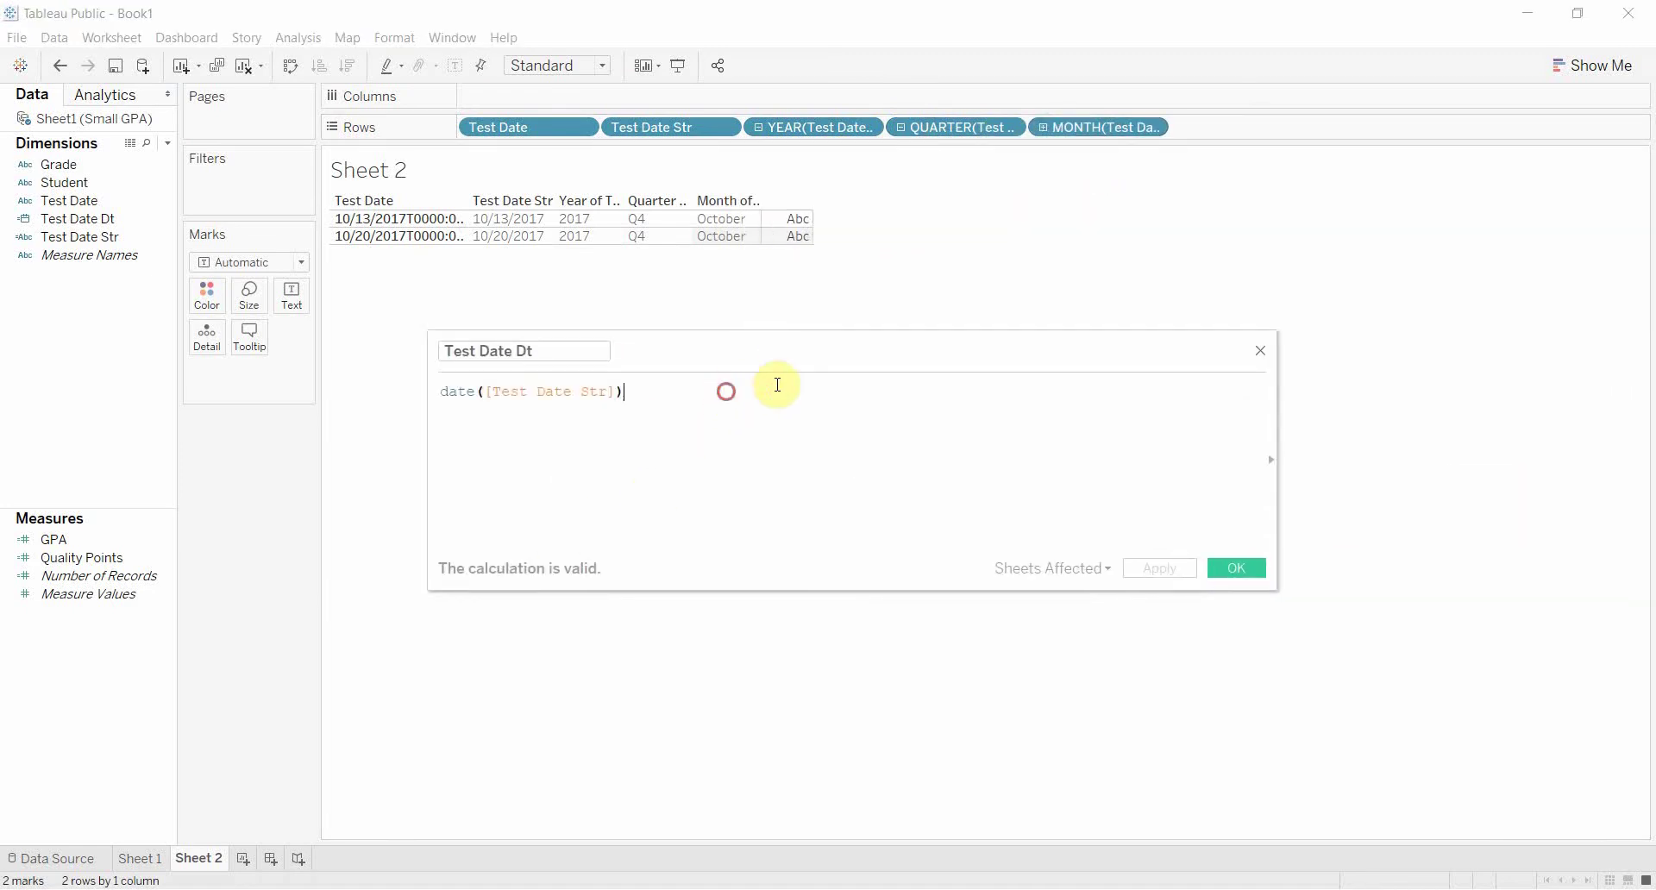
{"action": "key", "text": "Left"}
{"action": "key", "text": "Left"}
{"action": "key", "text": "Left"}
{"action": "key", "text": "Left"}
{"action": "key", "text": "Left"}
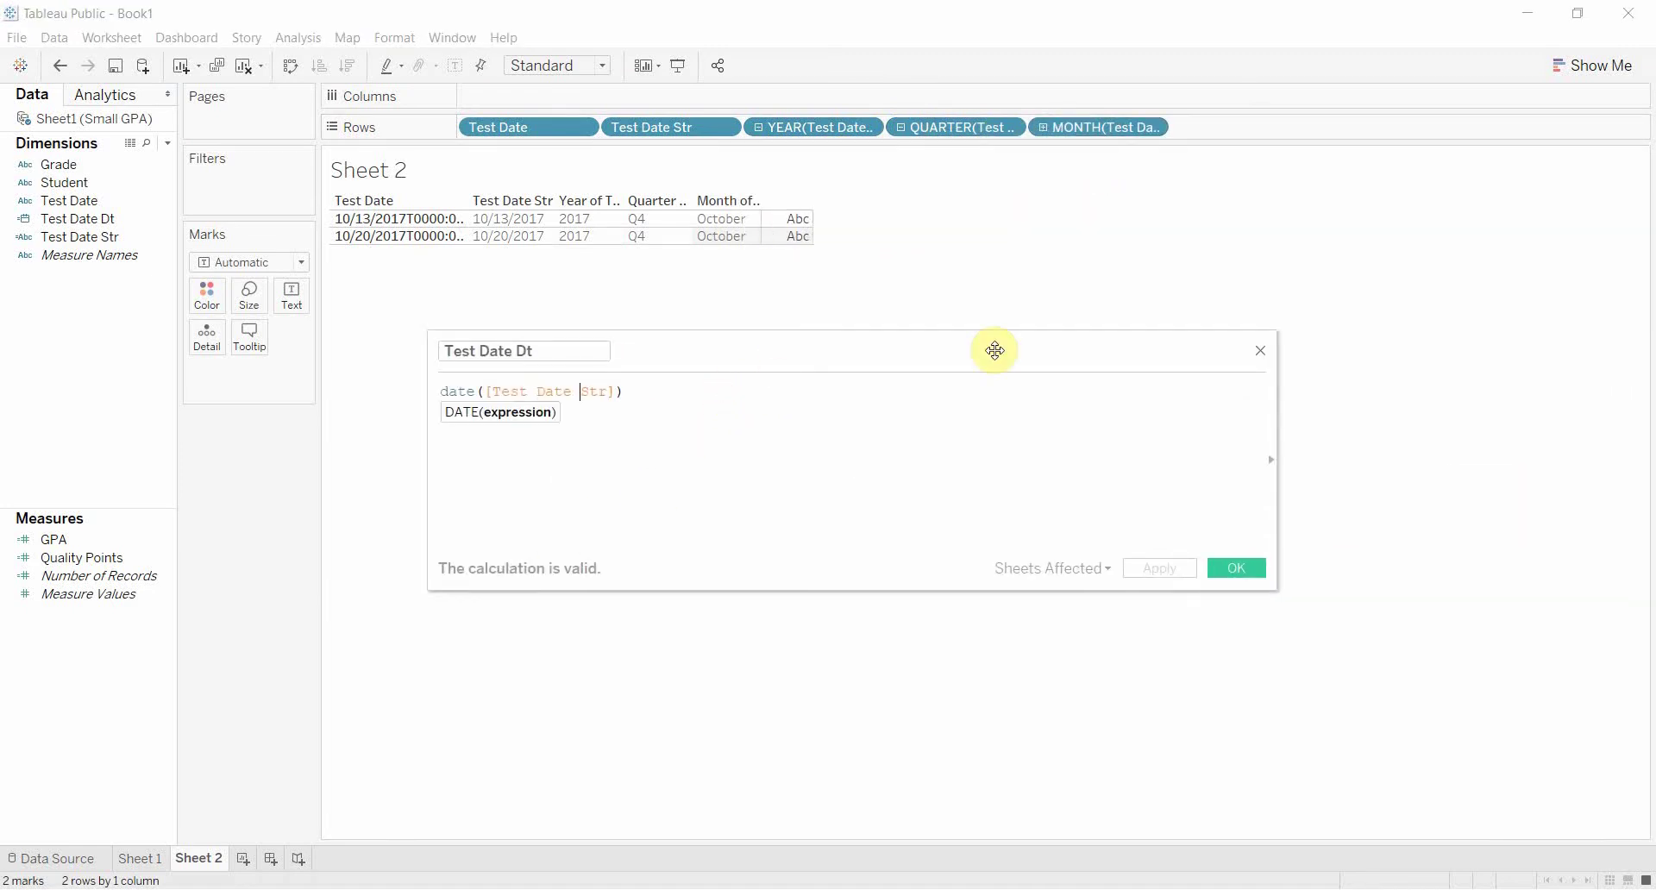
{"action": "type", "text": "pr"}
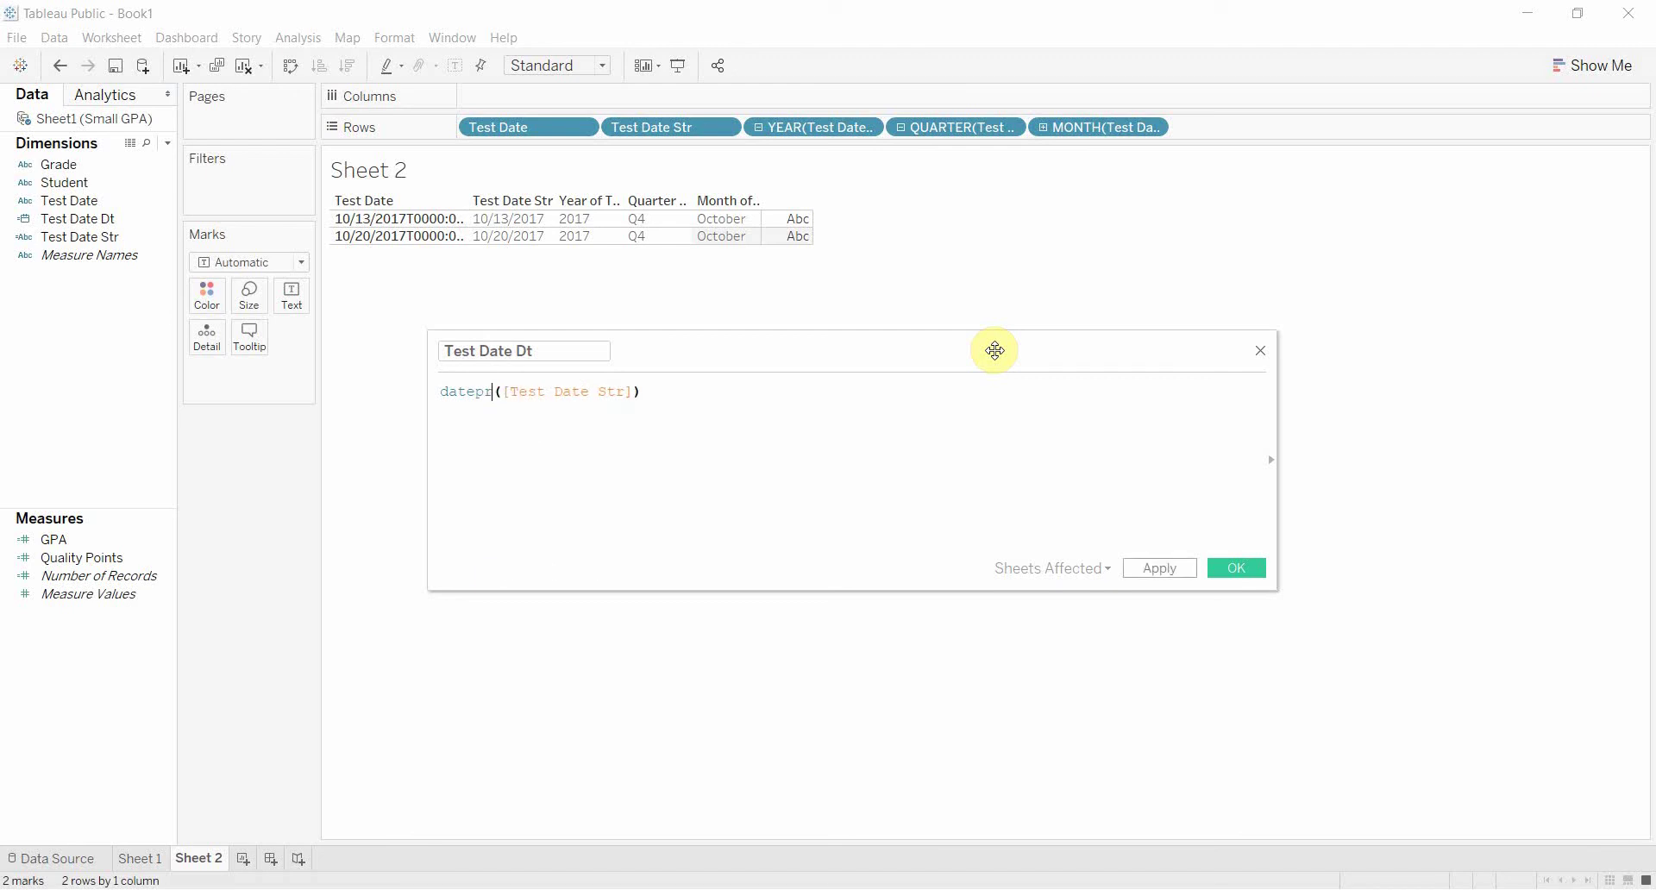
{"action": "key", "text": "BackSpace"}
{"action": "type", "text": "a"}
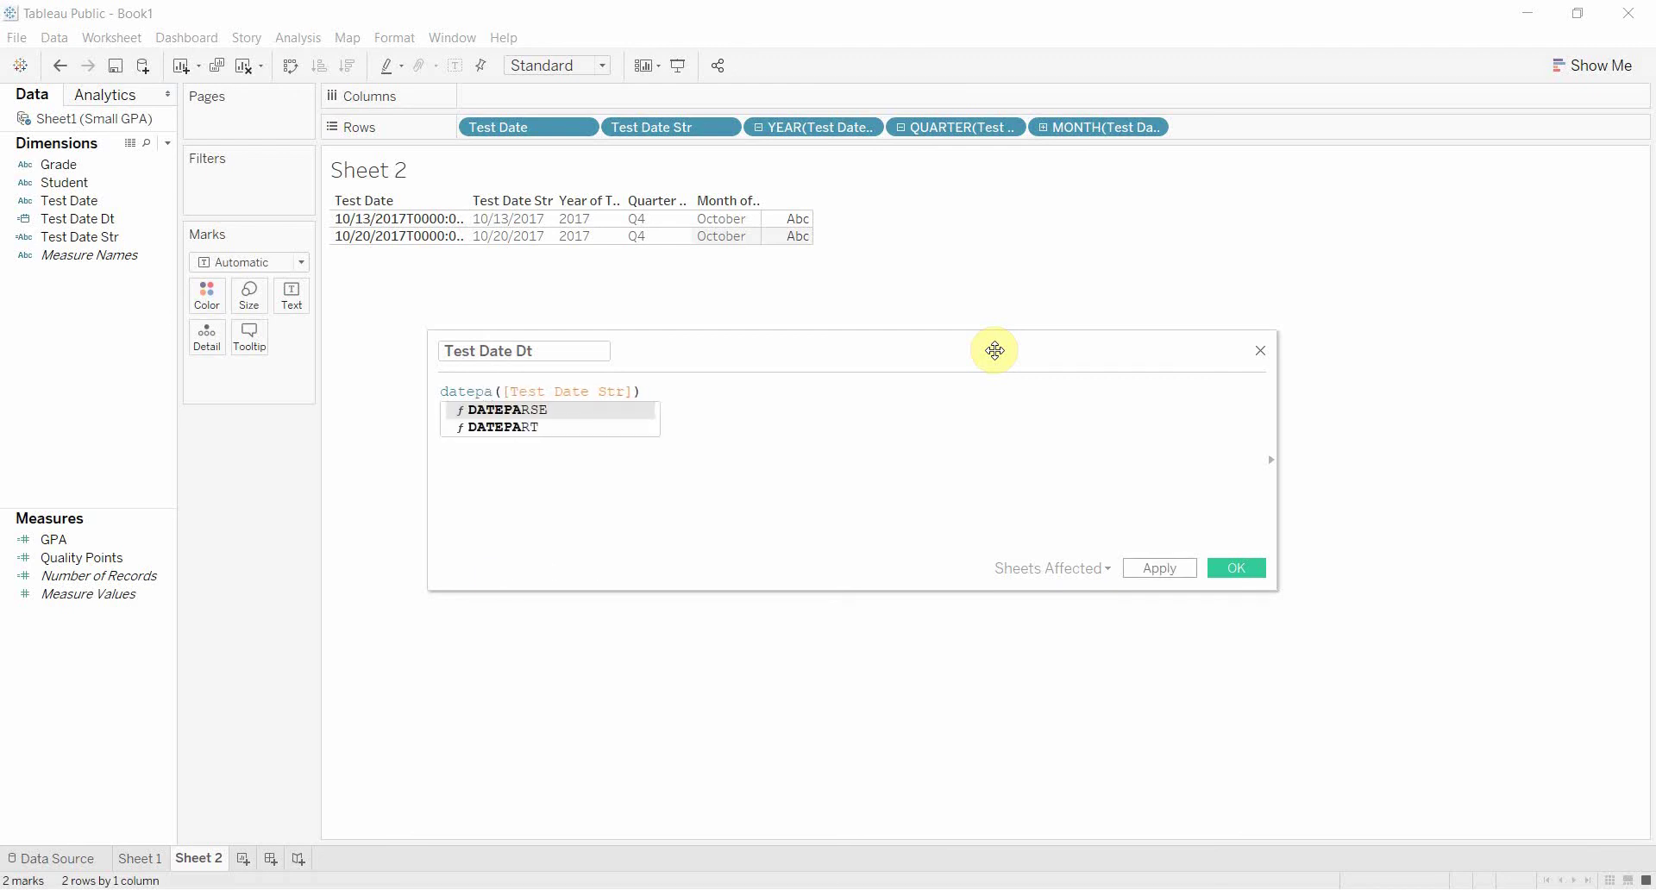
{"action": "type", "text": "rse"}
{"action": "left_click", "coordinate": [973, 396]}
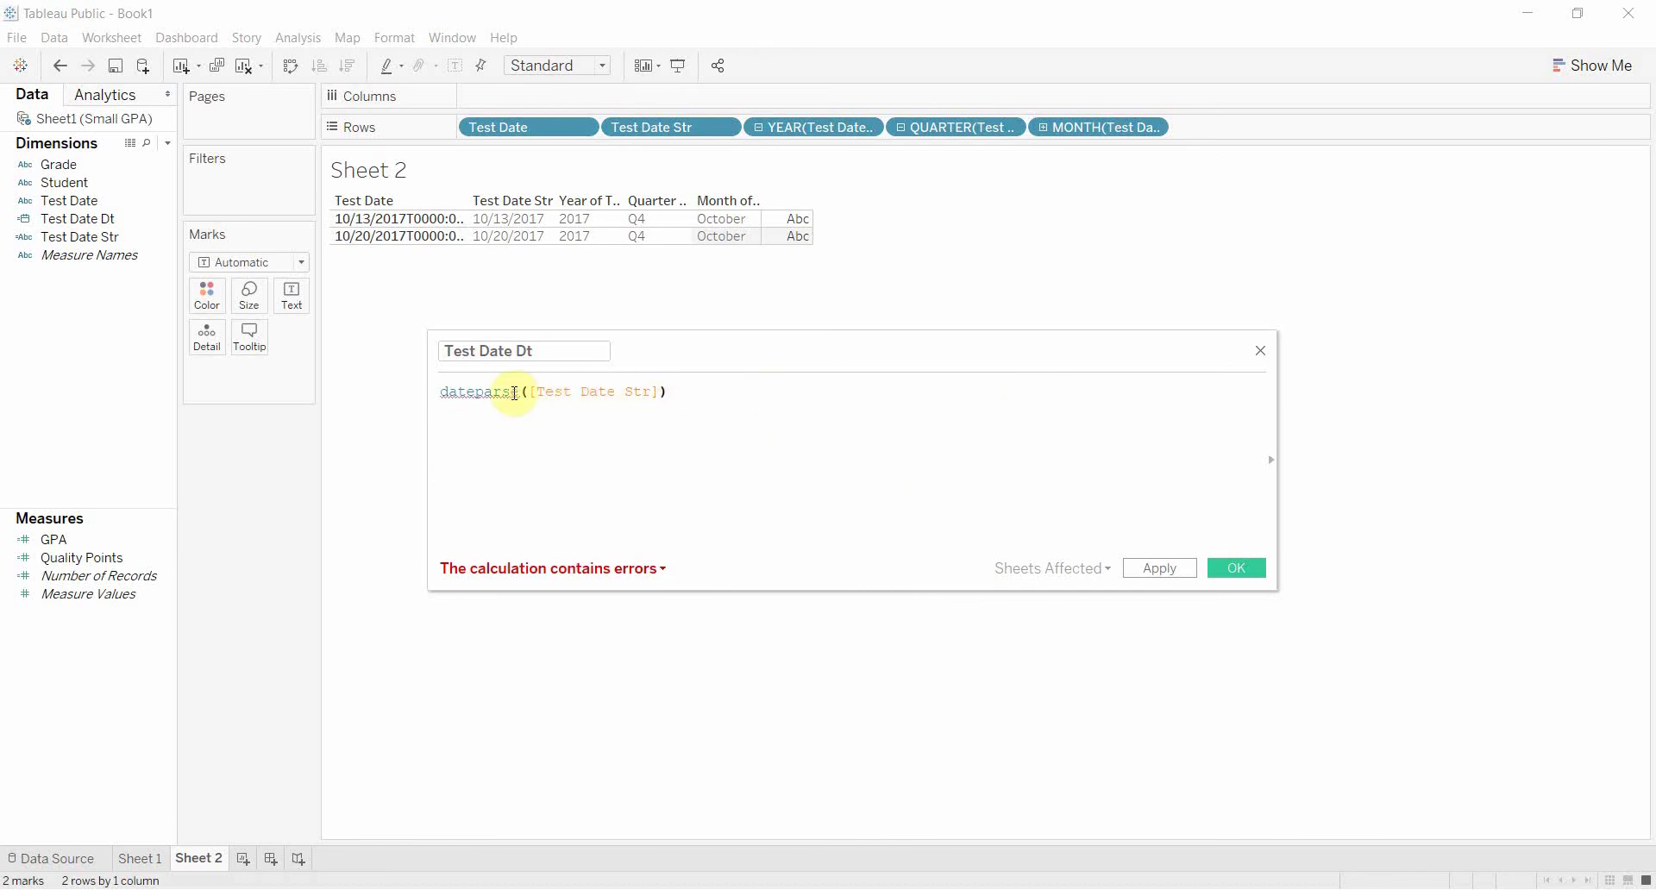
{"action": "mouse_move", "coordinate": [515, 393]}
{"action": "left_click", "coordinate": [1271, 460]}
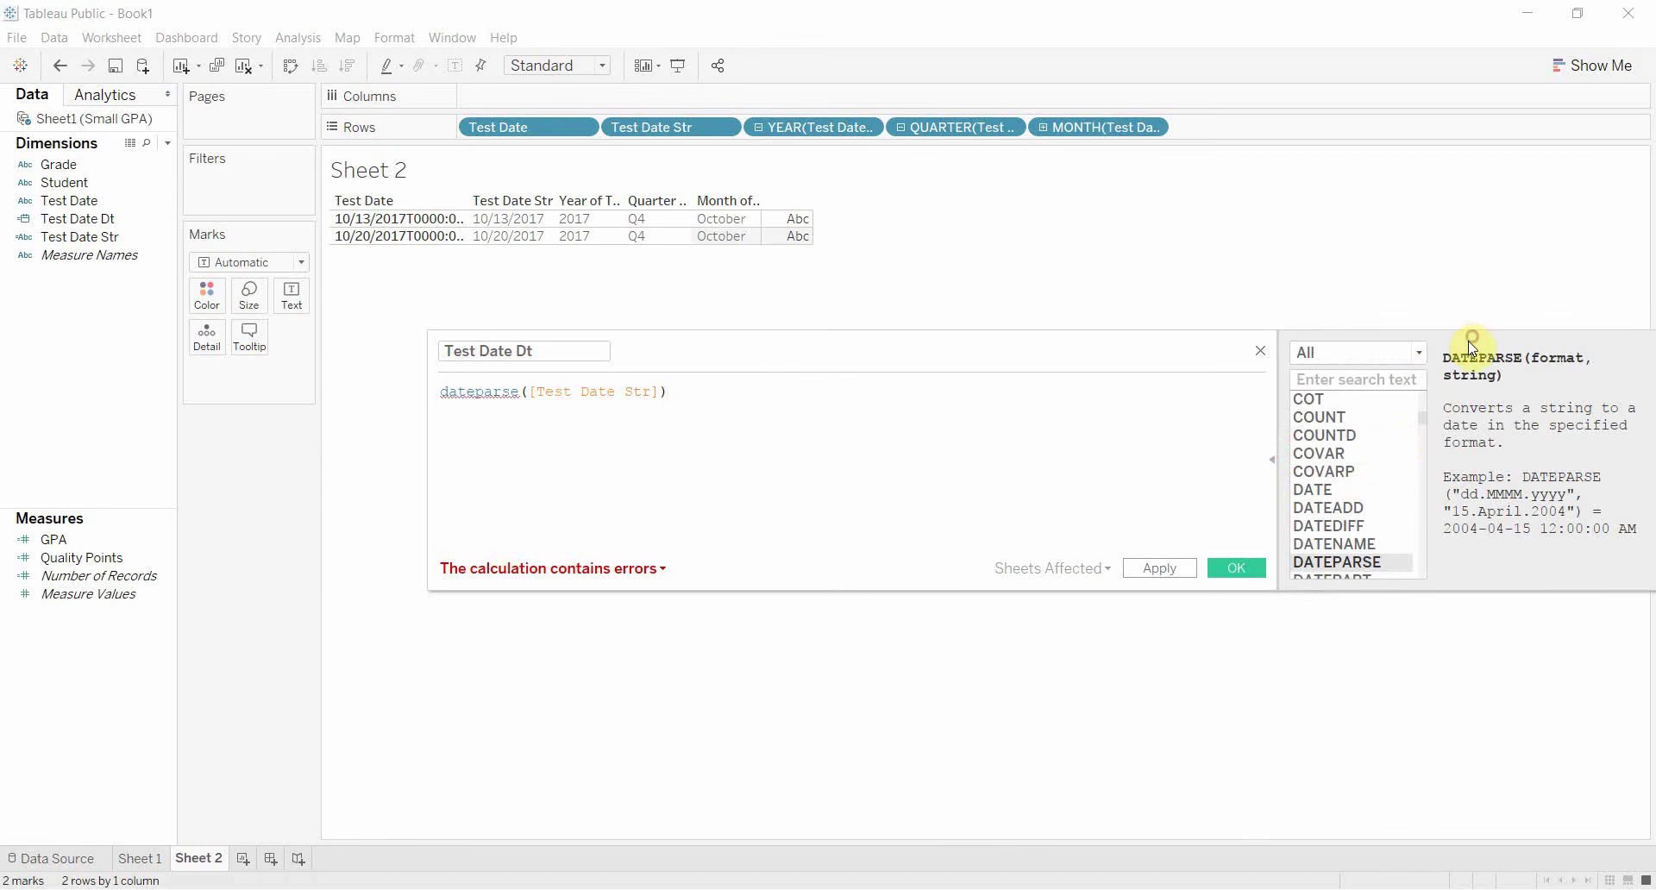
Show DATEPARSE's description, add the 'mm/dd/yyyy' format argument, and view the error details.
{"action": "left_click_drag", "start_coordinate": [1125, 339], "coordinate": [982, 324]}
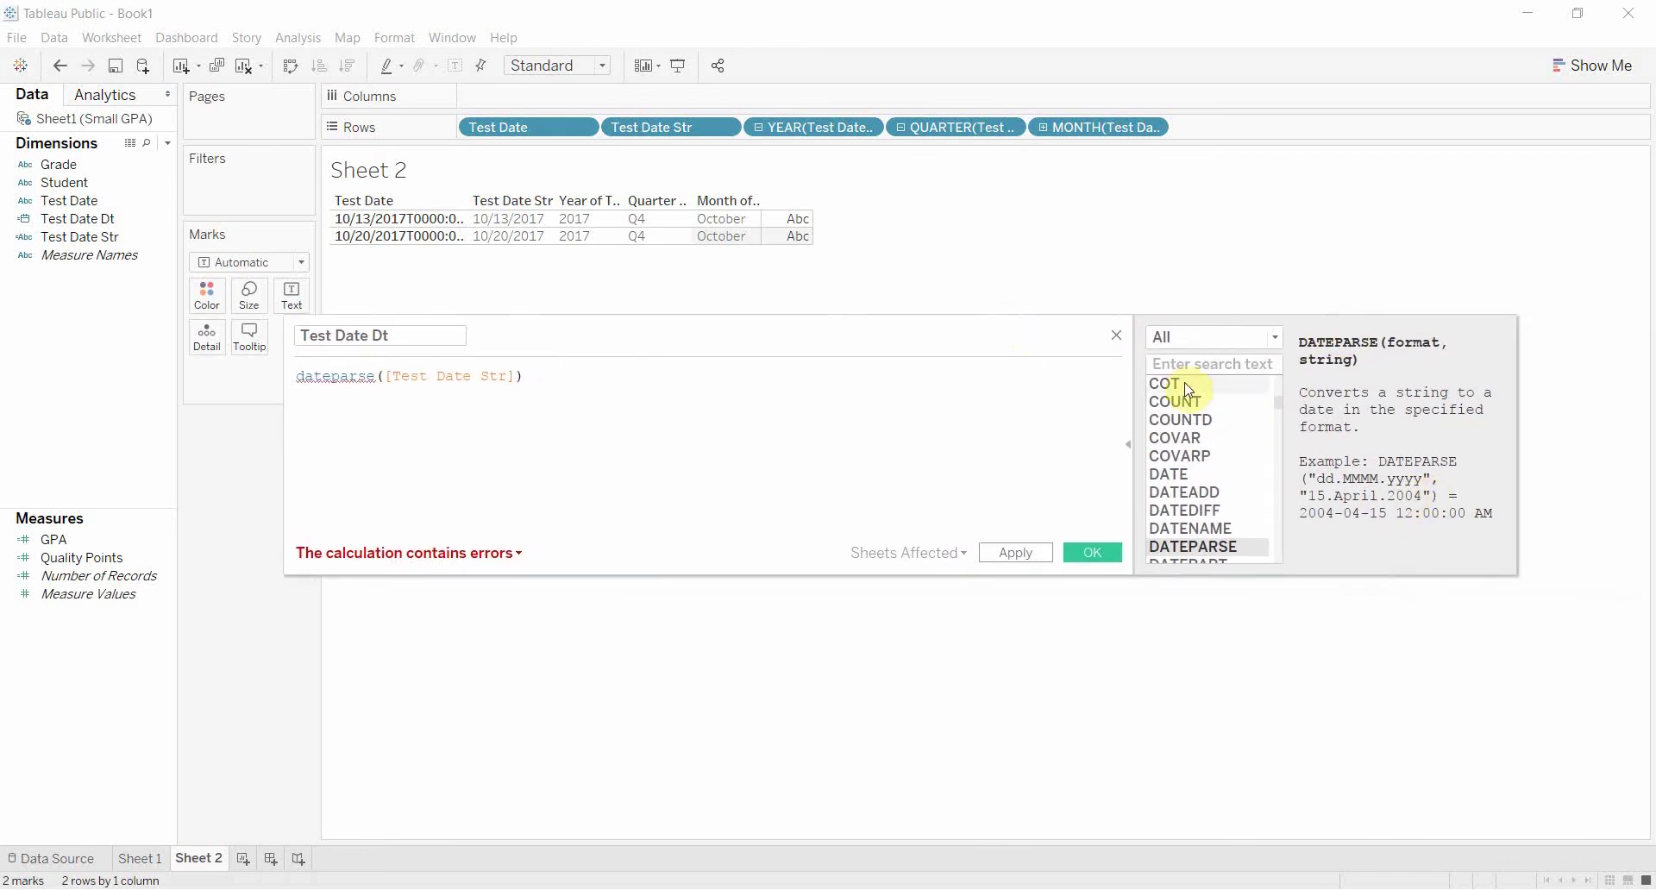
{"action": "left_click", "coordinate": [1249, 535]}
{"action": "left_click", "coordinate": [1248, 547]}
{"action": "left_click", "coordinate": [518, 377]}
{"action": "type", "text": ","}
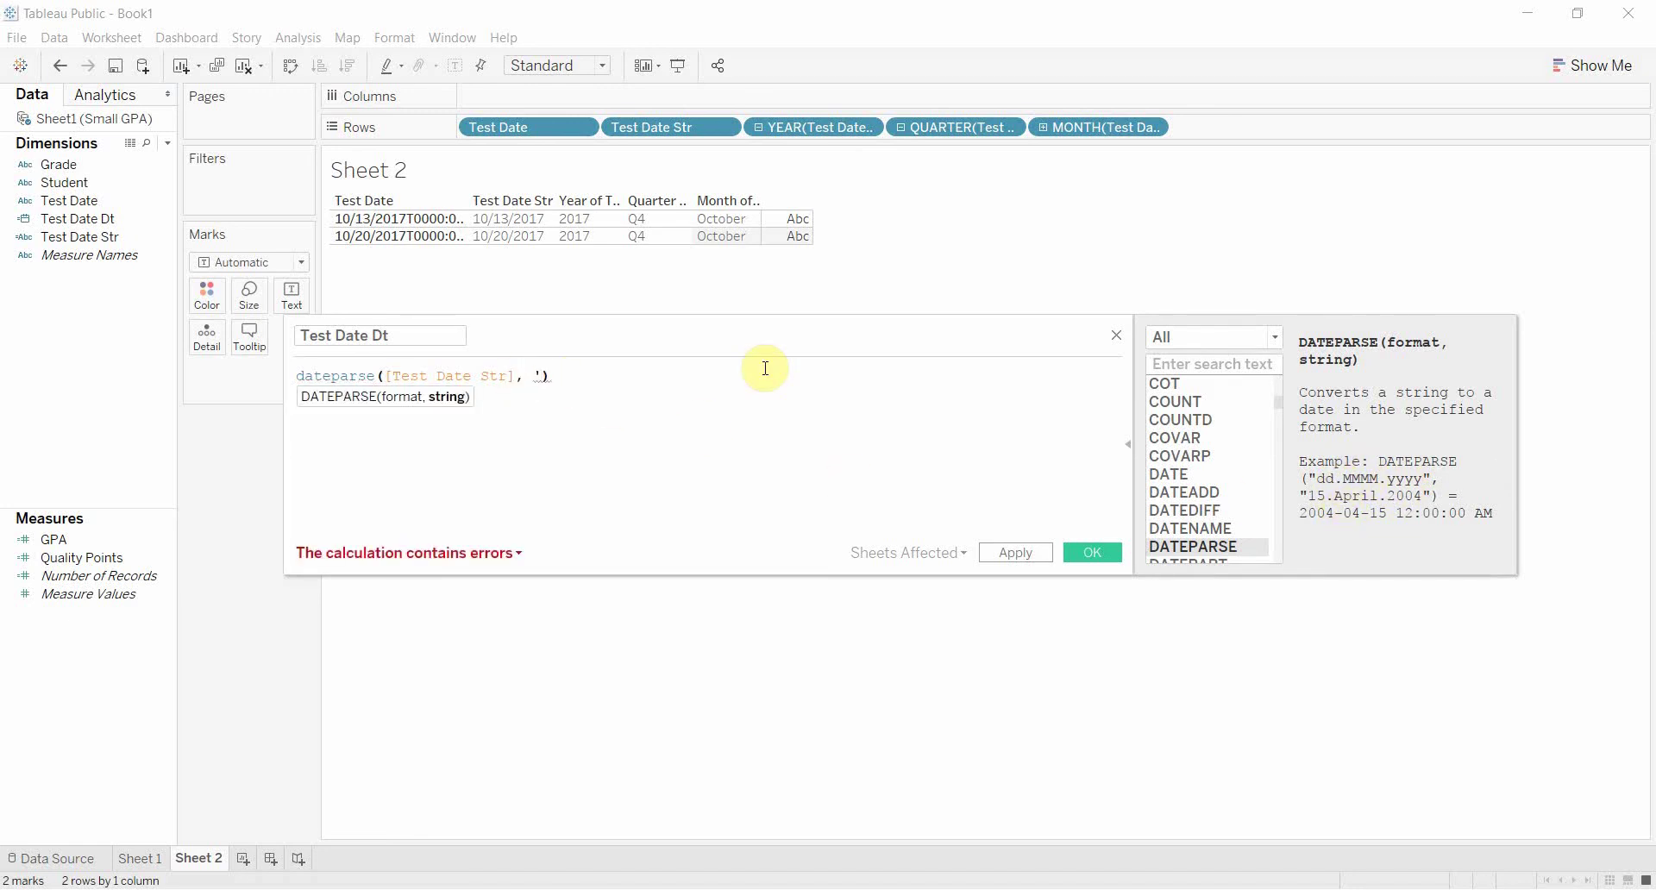
{"action": "key", "text": "BackSpace"}
{"action": "type", "text": "'"}
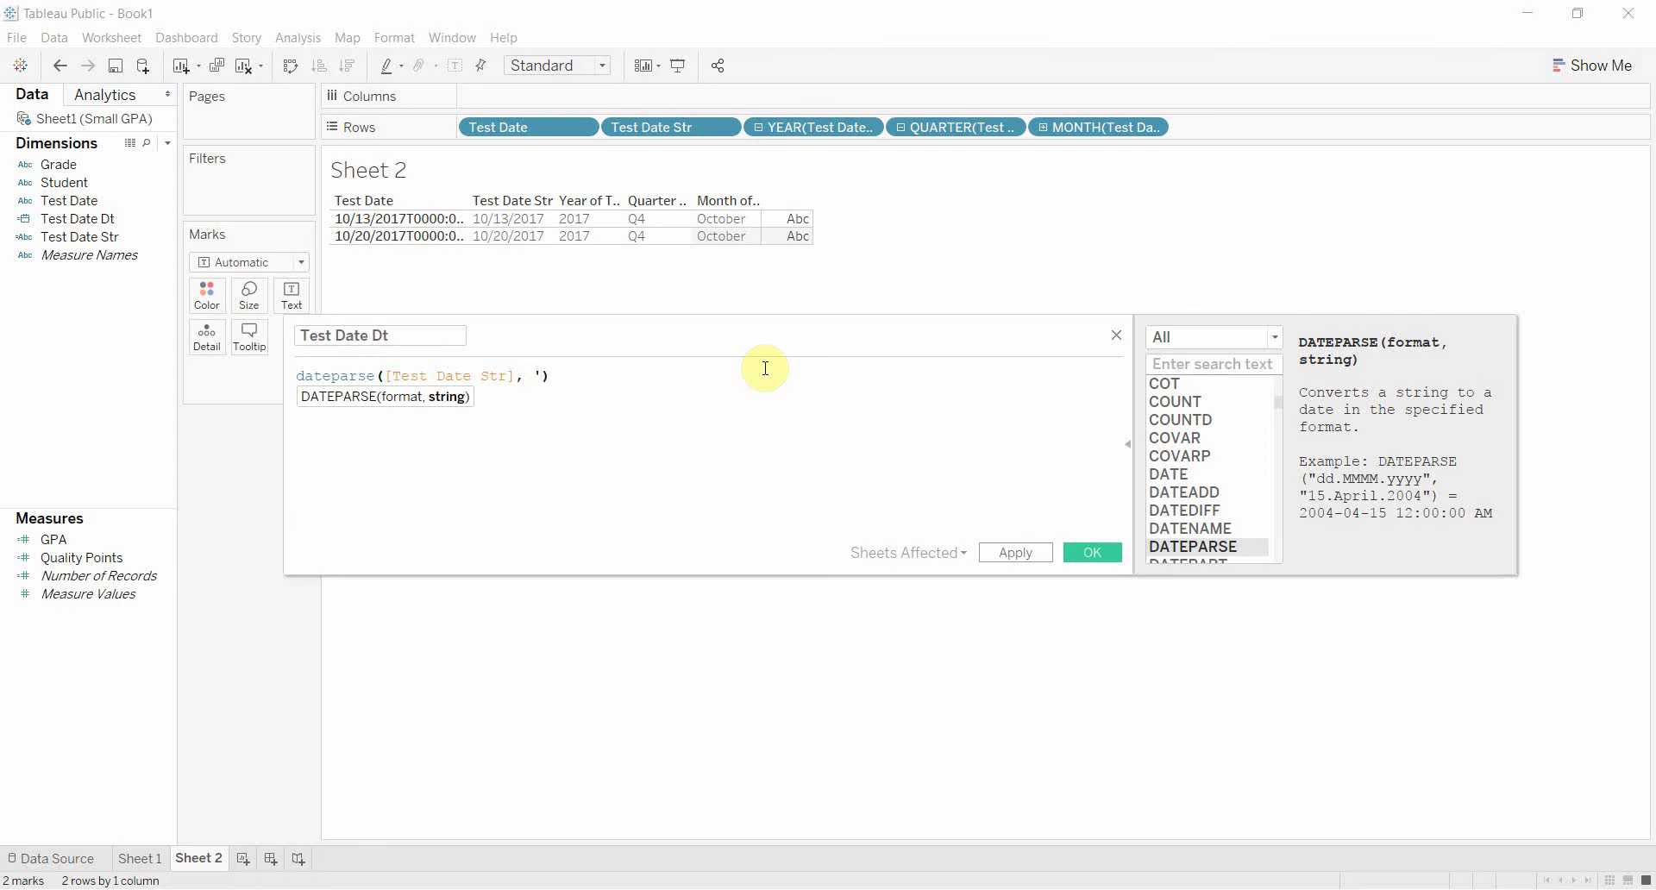
{"action": "type", "text": "mm"}
{"action": "type", "text": "/"}
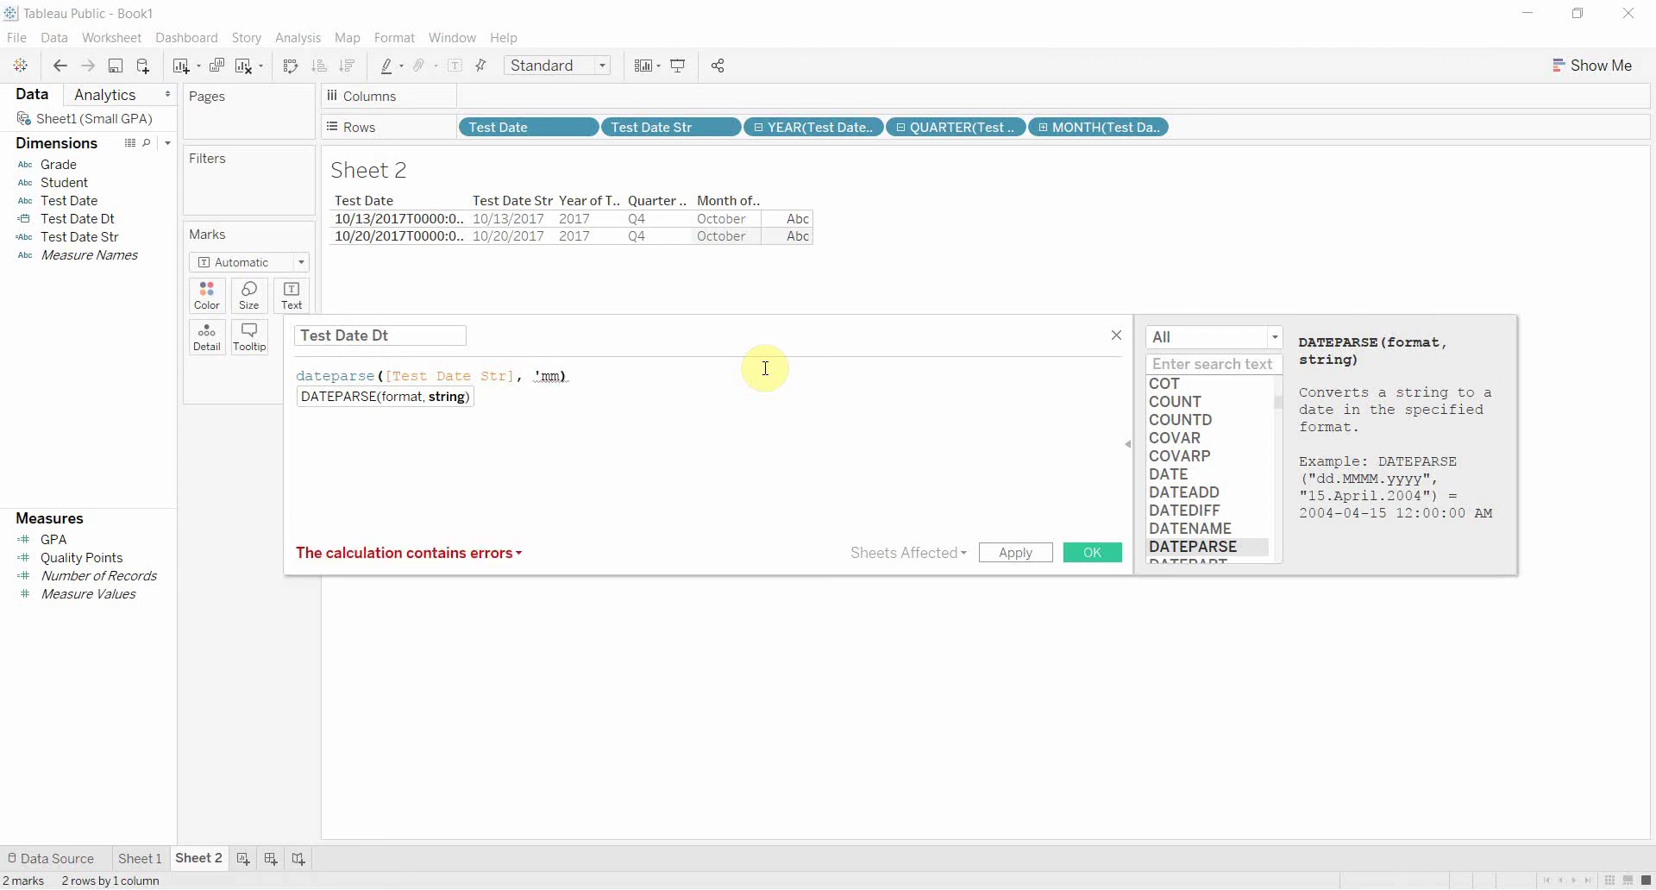
{"action": "type", "text": "dd/yy"}
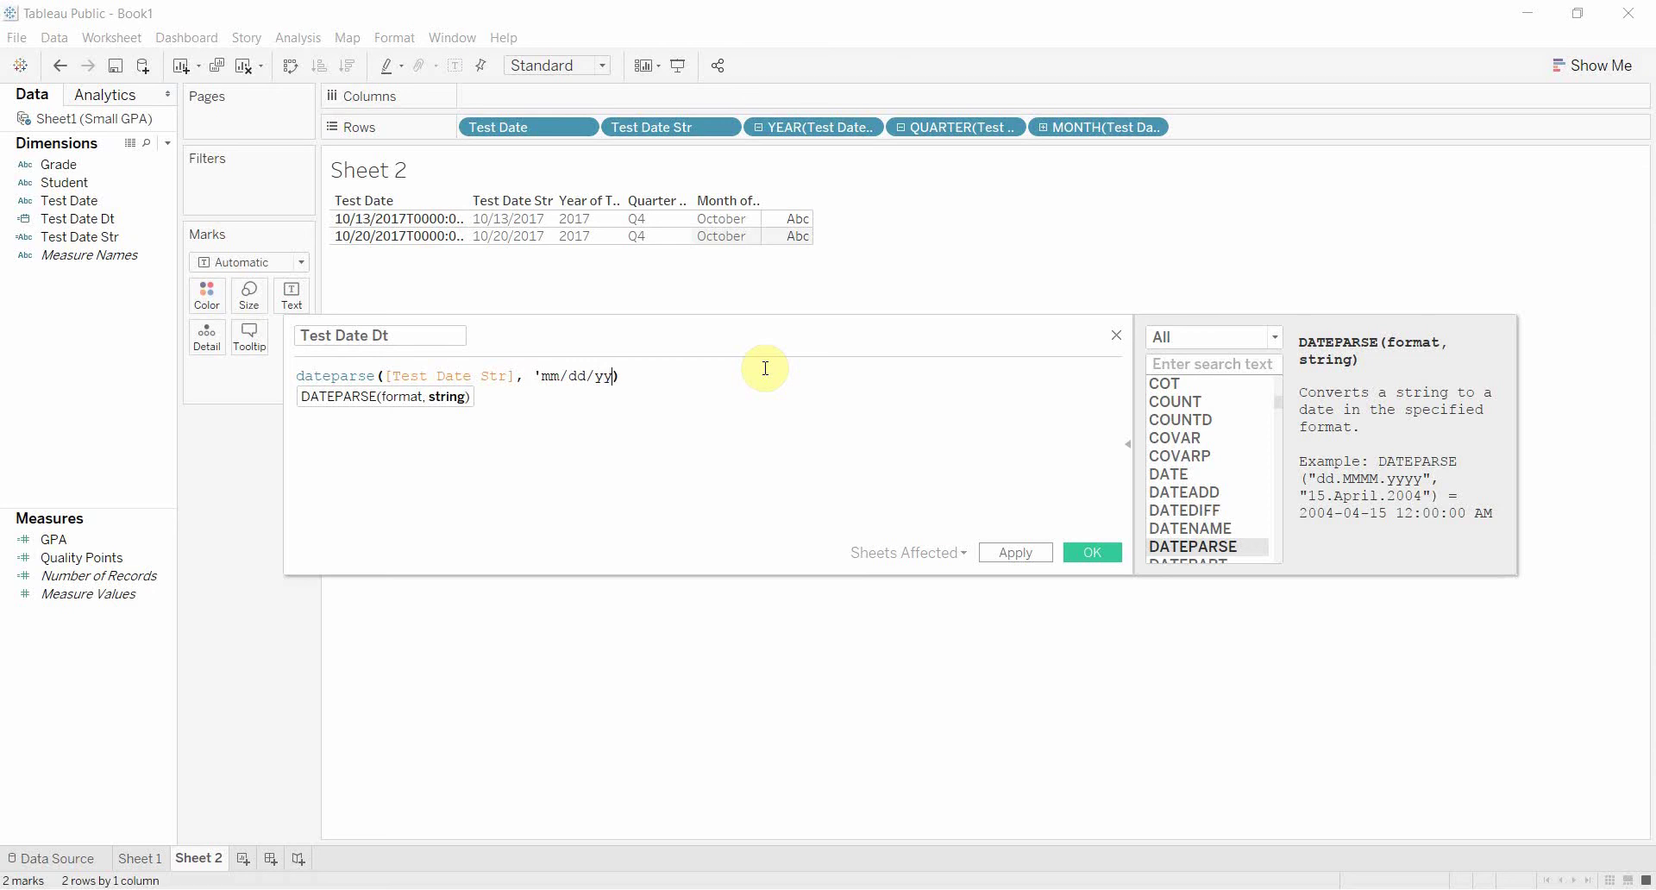
{"action": "type", "text": "yy'"}
{"action": "left_click", "coordinate": [487, 555]}
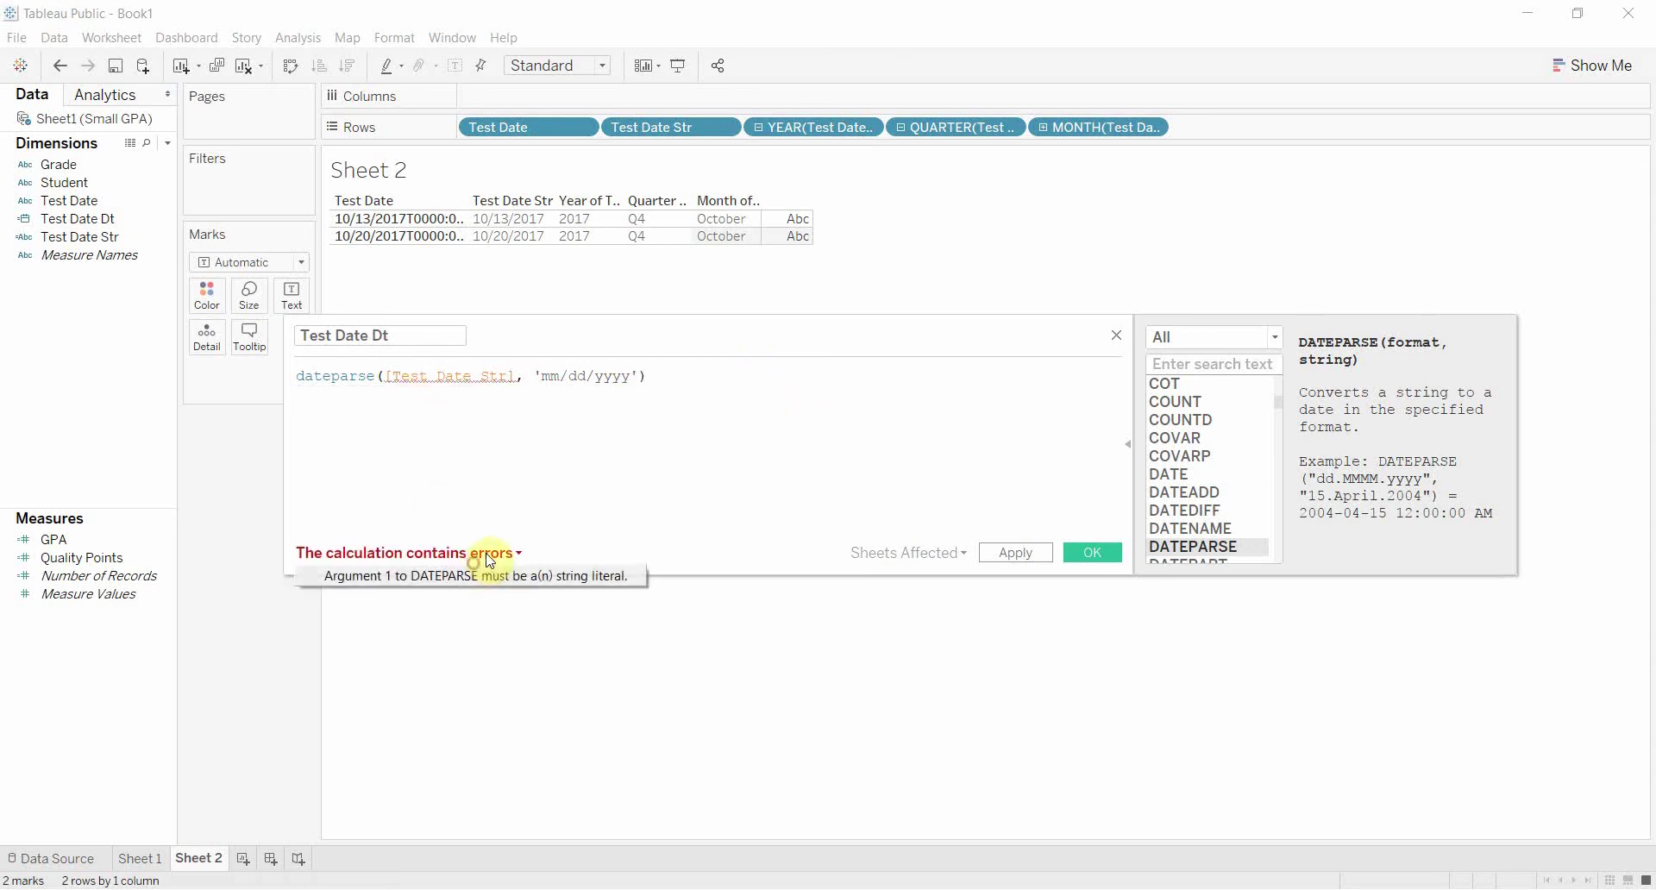
Swap the arguments so the formula reads dateparse('mm/dd/yyyy', [Test Date Str]).
{"action": "left_click", "coordinate": [569, 578]}
{"action": "key", "text": "ctrl+c"}
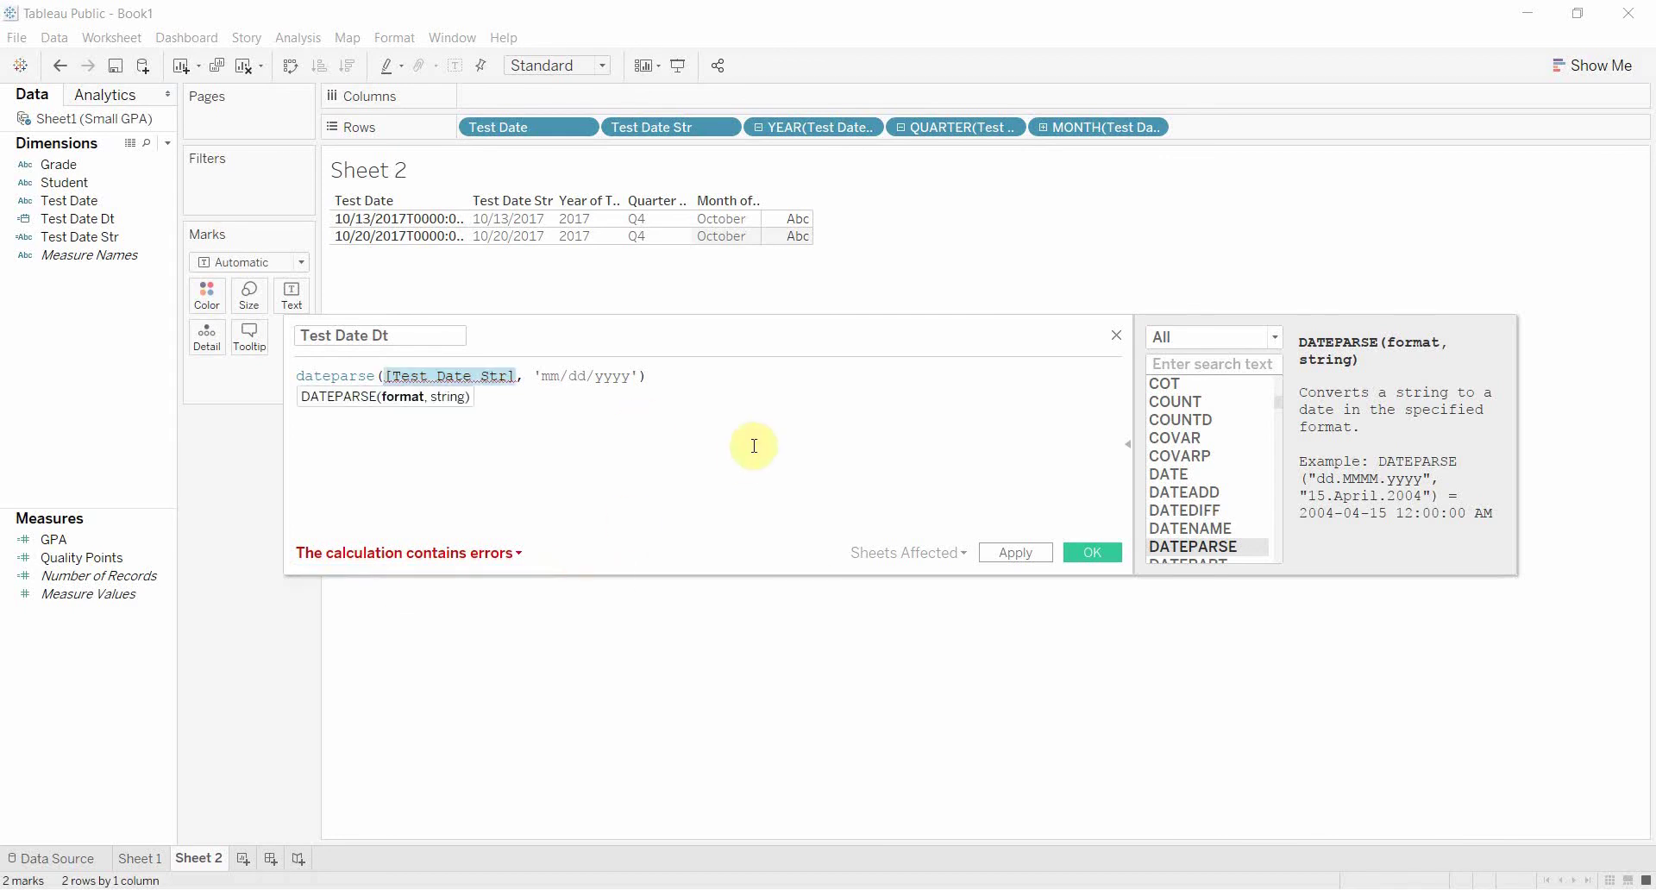
{"action": "key", "text": "shift+Right"}
{"action": "key", "text": "shift+Right"}
{"action": "key", "text": "shift+Right"}
{"action": "key", "text": "shift+Right"}
{"action": "key", "text": "shift+Right"}
{"action": "key", "text": "shift+Right"}
{"action": "key", "text": "shift+Right"}
{"action": "key", "text": "shift+Right"}
{"action": "key", "text": "shift+Right"}
{"action": "key", "text": "shift+Right"}
{"action": "key", "text": "shift+Right"}
{"action": "key", "text": "shift+Right"}
{"action": "key", "text": "shift+Right"}
{"action": "key", "text": "shift+Right"}
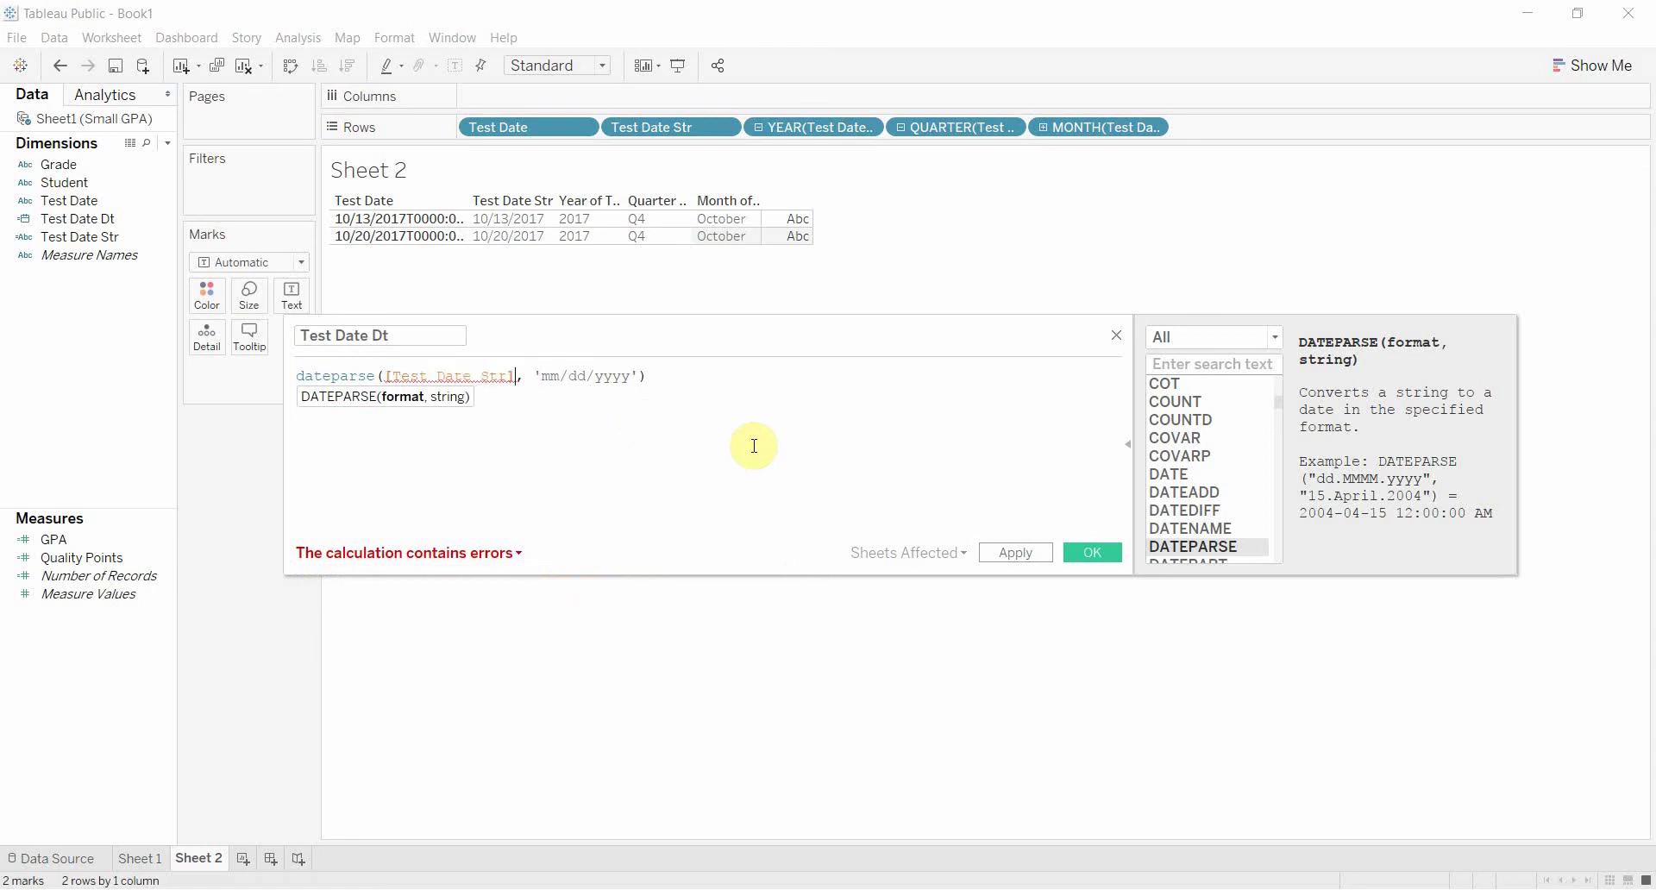
{"action": "key", "text": "shift+Left"}
{"action": "key", "text": "shift+Left"}
{"action": "key", "text": "shift+Left"}
{"action": "key", "text": "shift+Left"}
{"action": "key", "text": "shift+Left"}
{"action": "key", "text": "shift+Left"}
{"action": "key", "text": "shift+Left"}
{"action": "key", "text": "shift+Left"}
{"action": "key", "text": "shift+Left"}
{"action": "key", "text": "shift+Left"}
{"action": "key", "text": "shift+Left"}
{"action": "key", "text": "shift+Left"}
{"action": "key", "text": "shift+Left"}
{"action": "key", "text": "shift+Left"}
{"action": "key", "text": "BackSpace"}
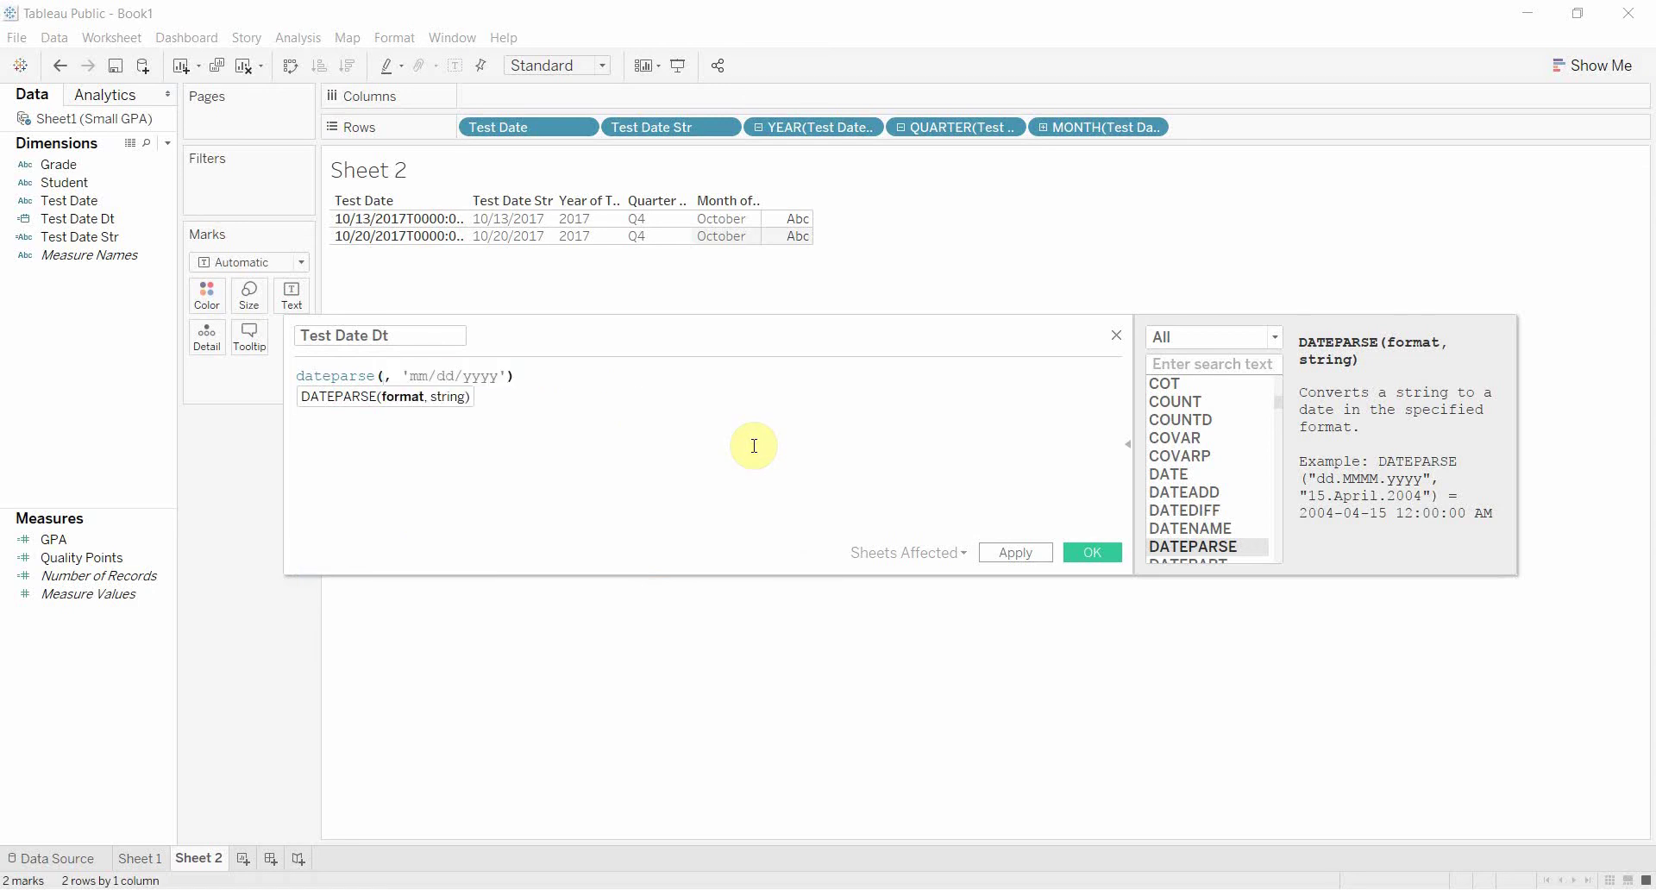
{"action": "key", "text": "Delete"}
{"action": "key", "text": "Delete"}
{"action": "key", "text": "End"}
{"action": "key", "text": "Left"}
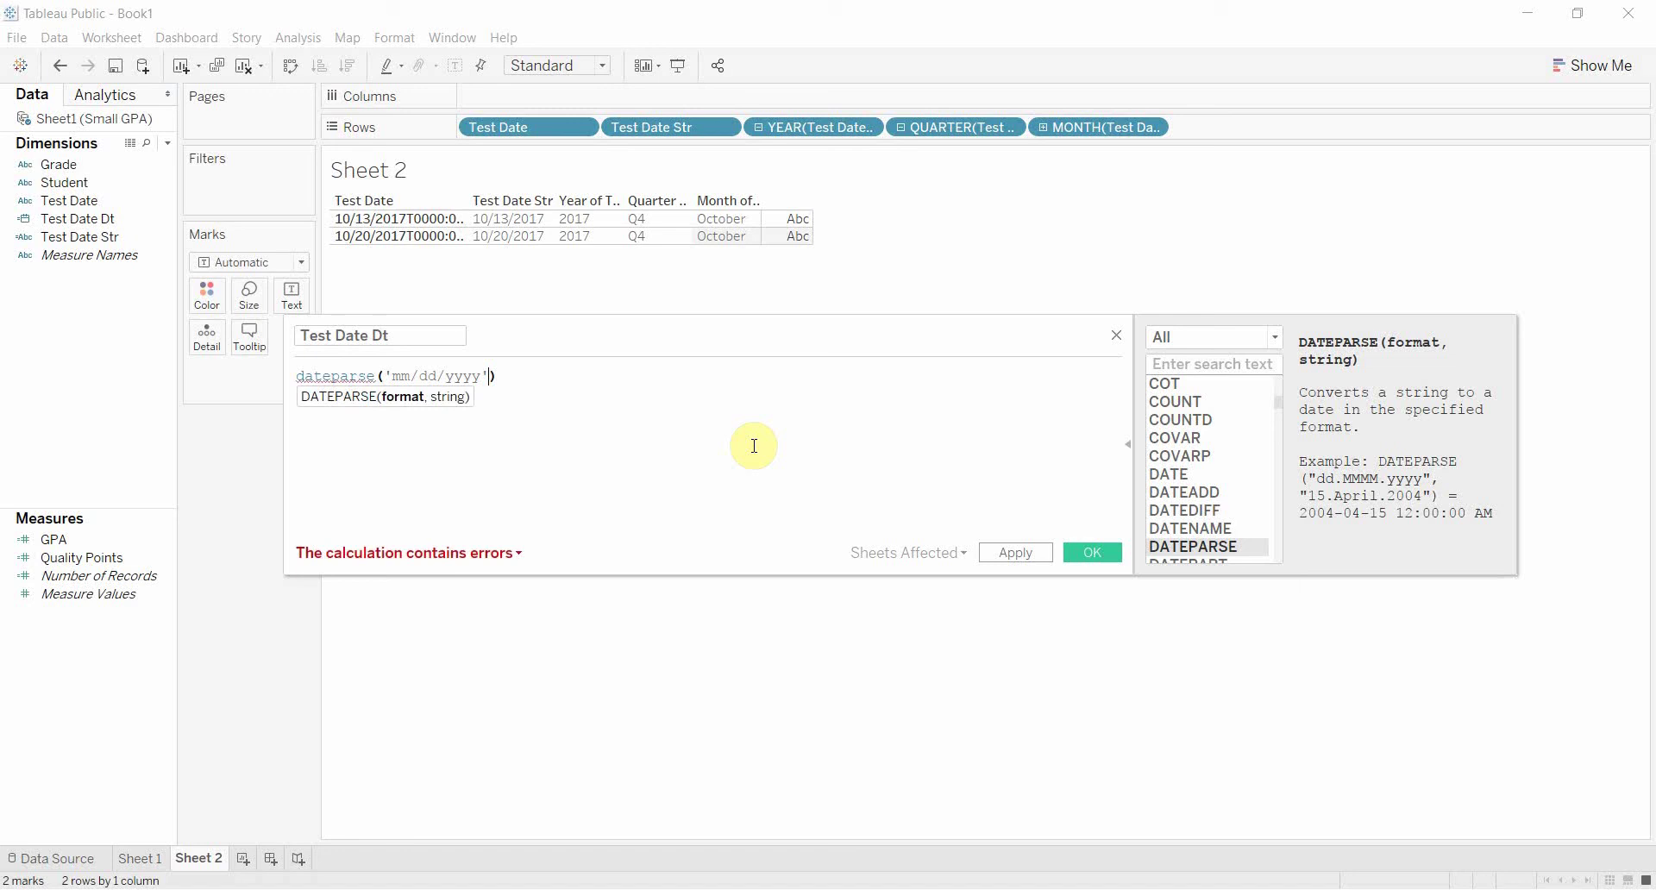
{"action": "type", "text": ","}
{"action": "key", "text": "ctrl+v"}
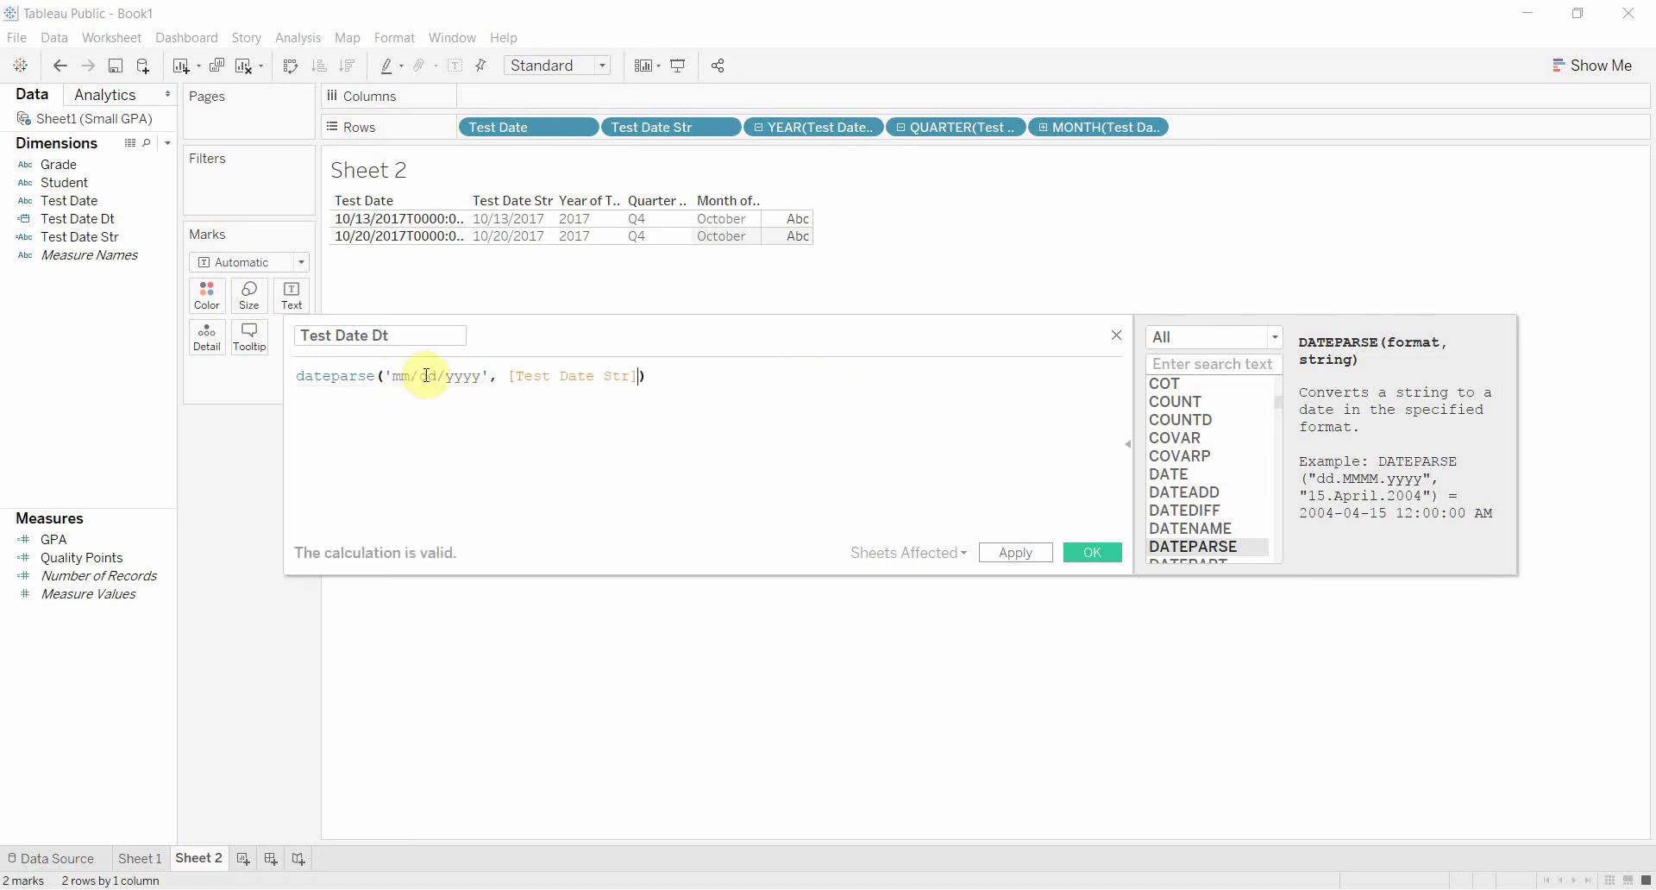
Apply the corrected Test Date Dt formula, changing Quarter and Month to Q1 and January.
{"action": "left_click", "coordinate": [1009, 552]}
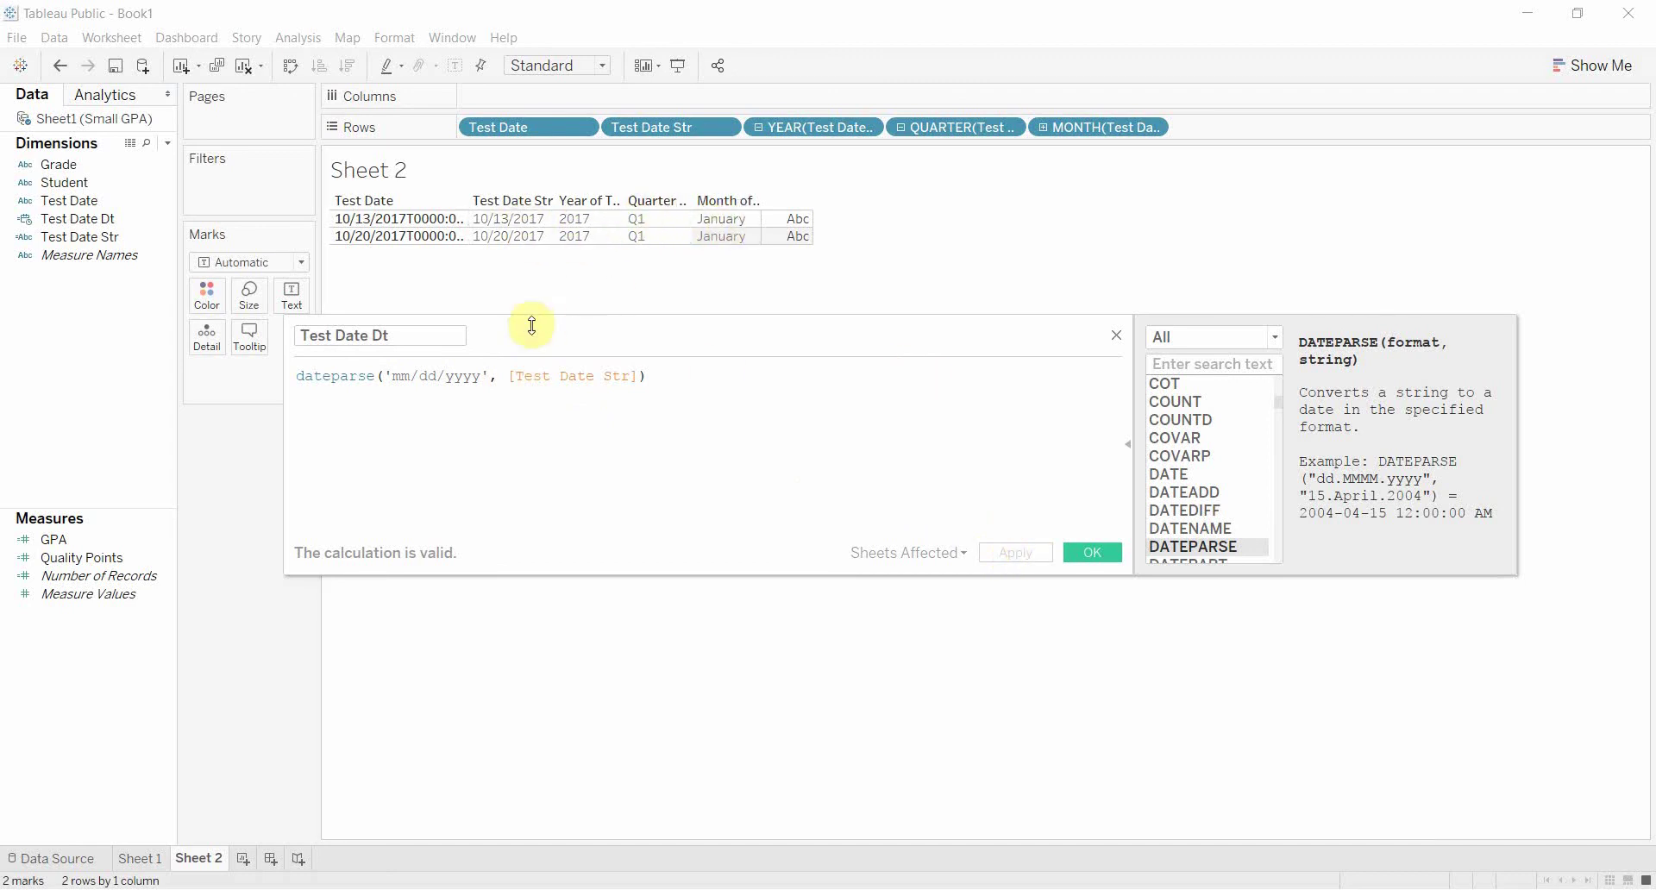
{"action": "left_click", "coordinate": [437, 377]}
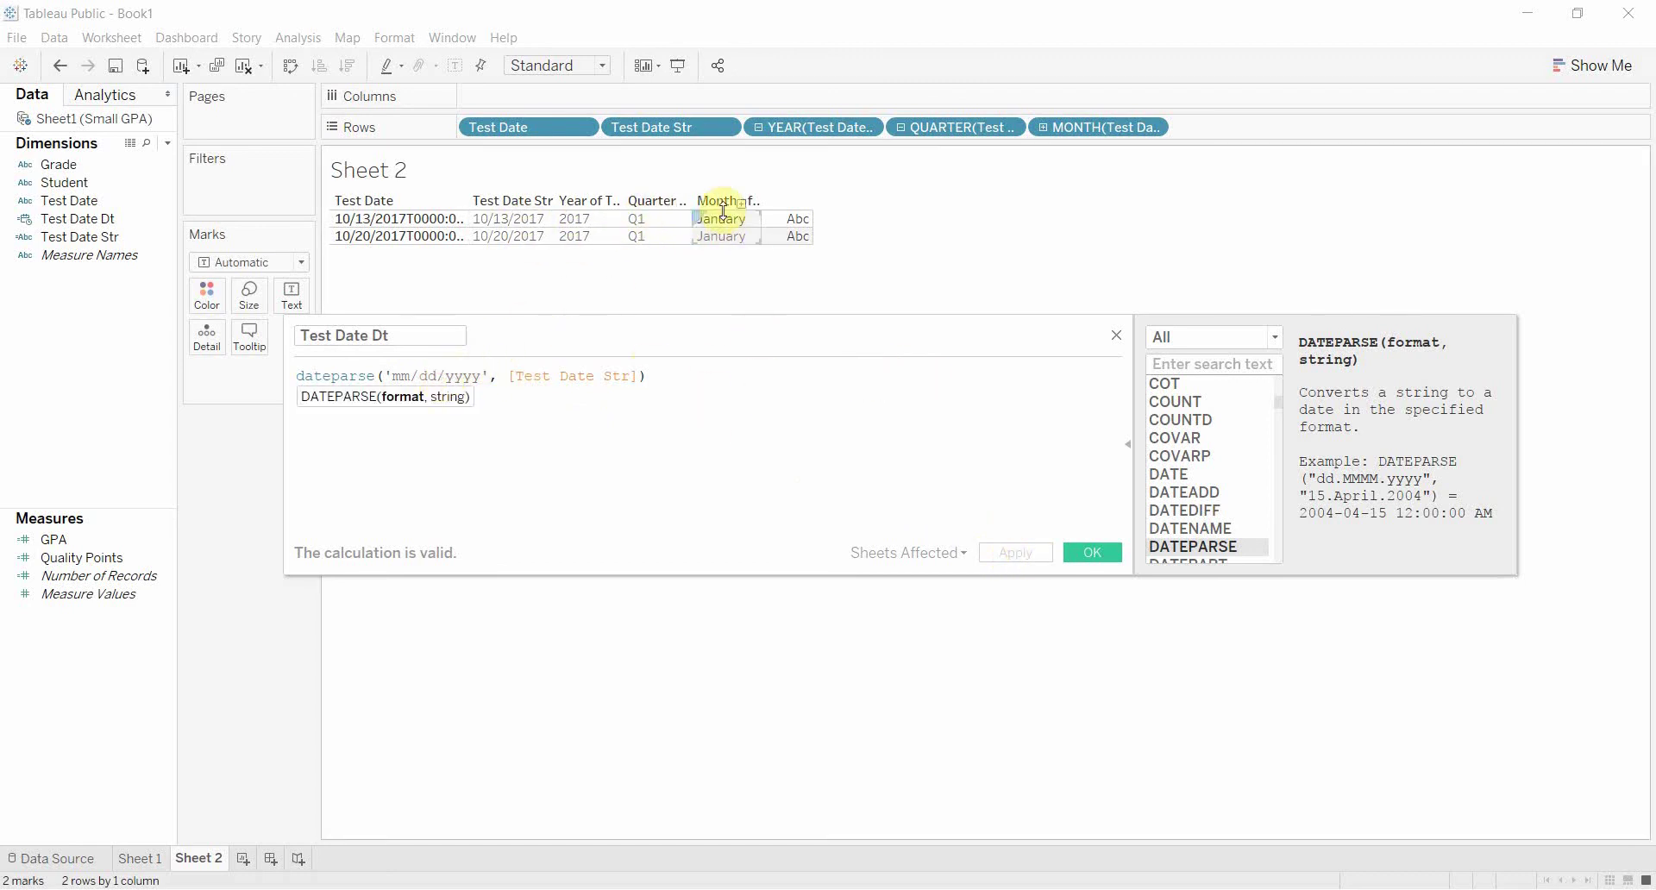